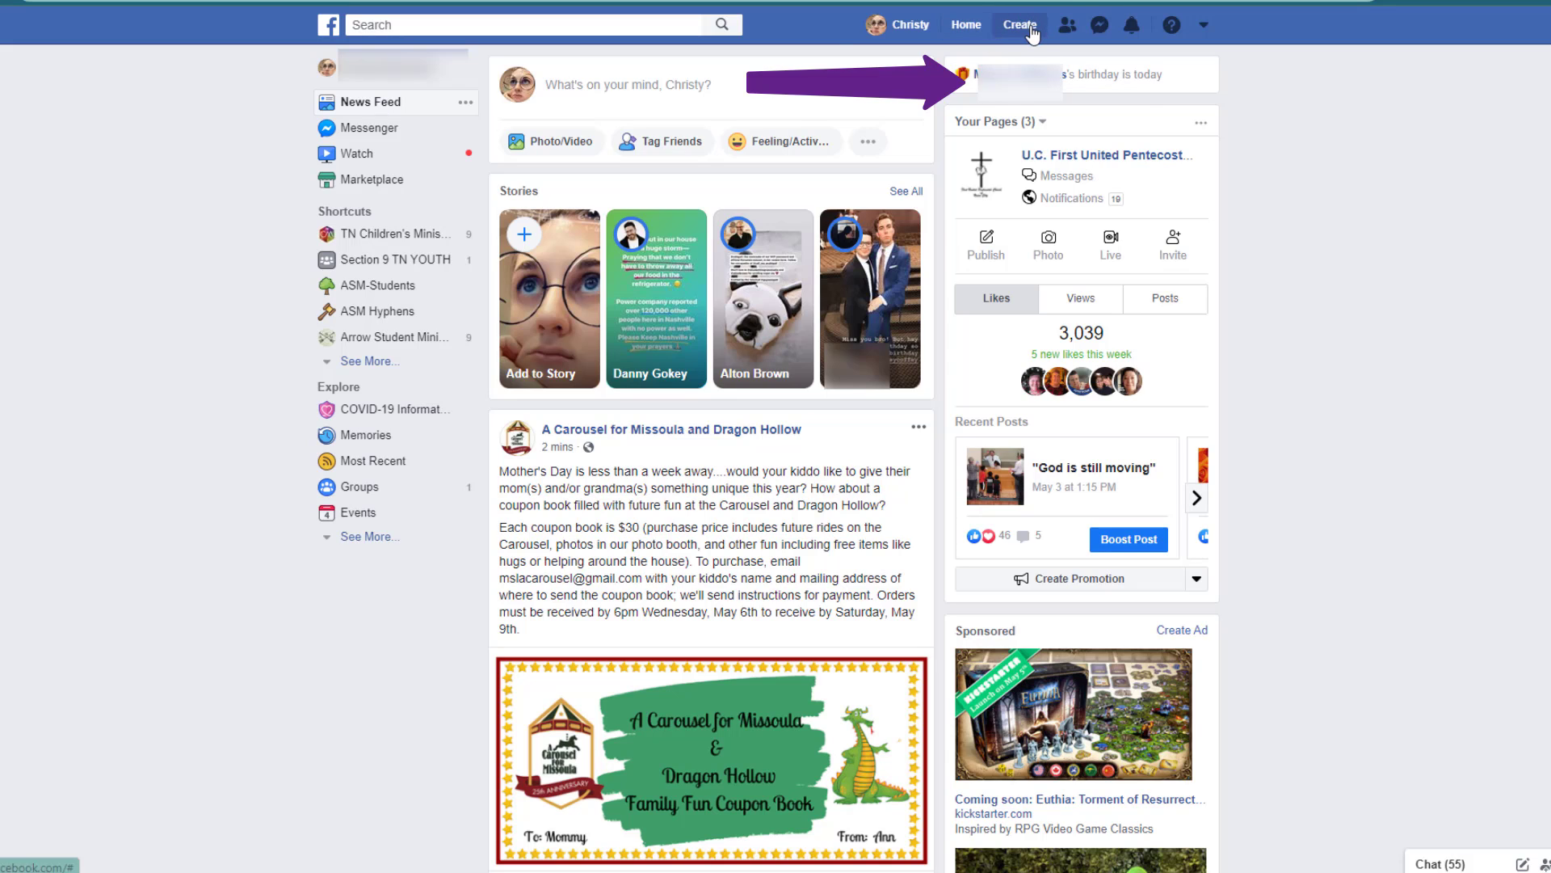
Step: Create a Community or Public Figure page named Krispy Donut in the Just For Fun category
click(1027, 27)
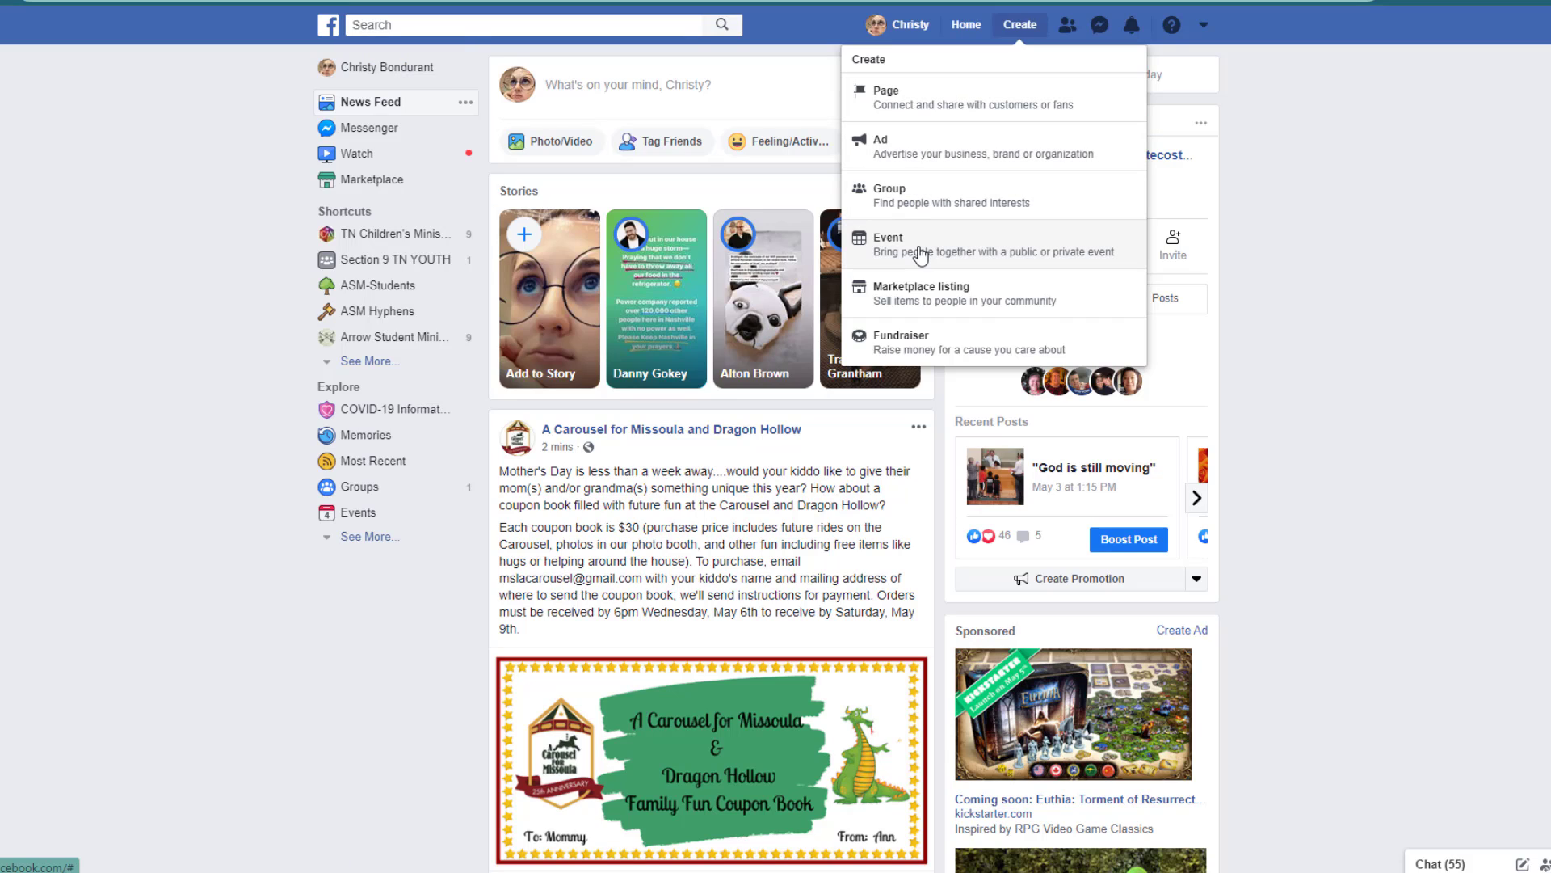
click(943, 103)
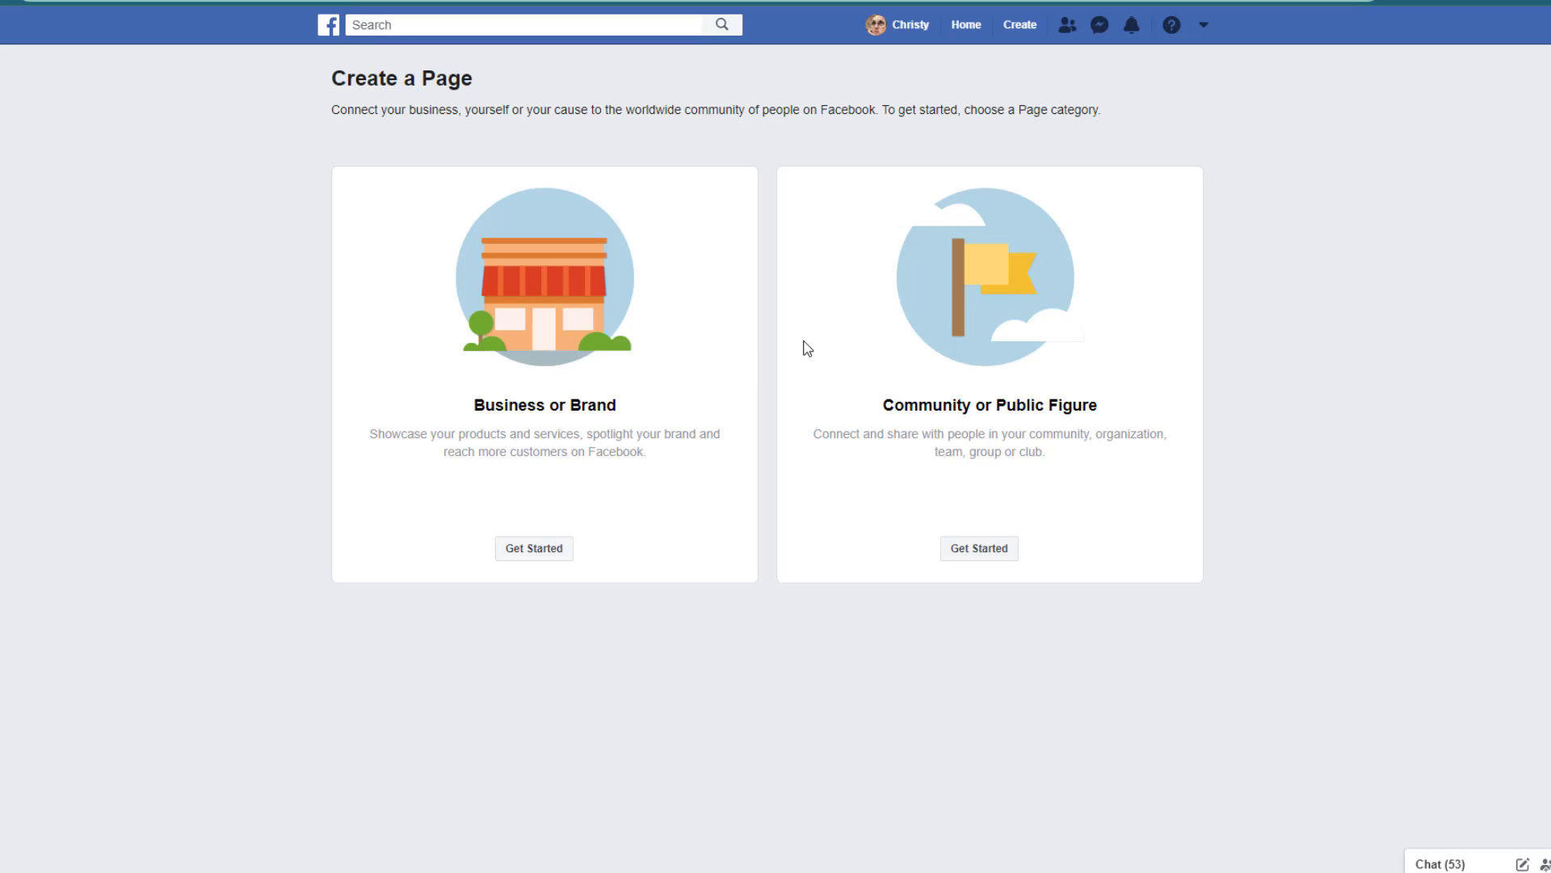
click(996, 558)
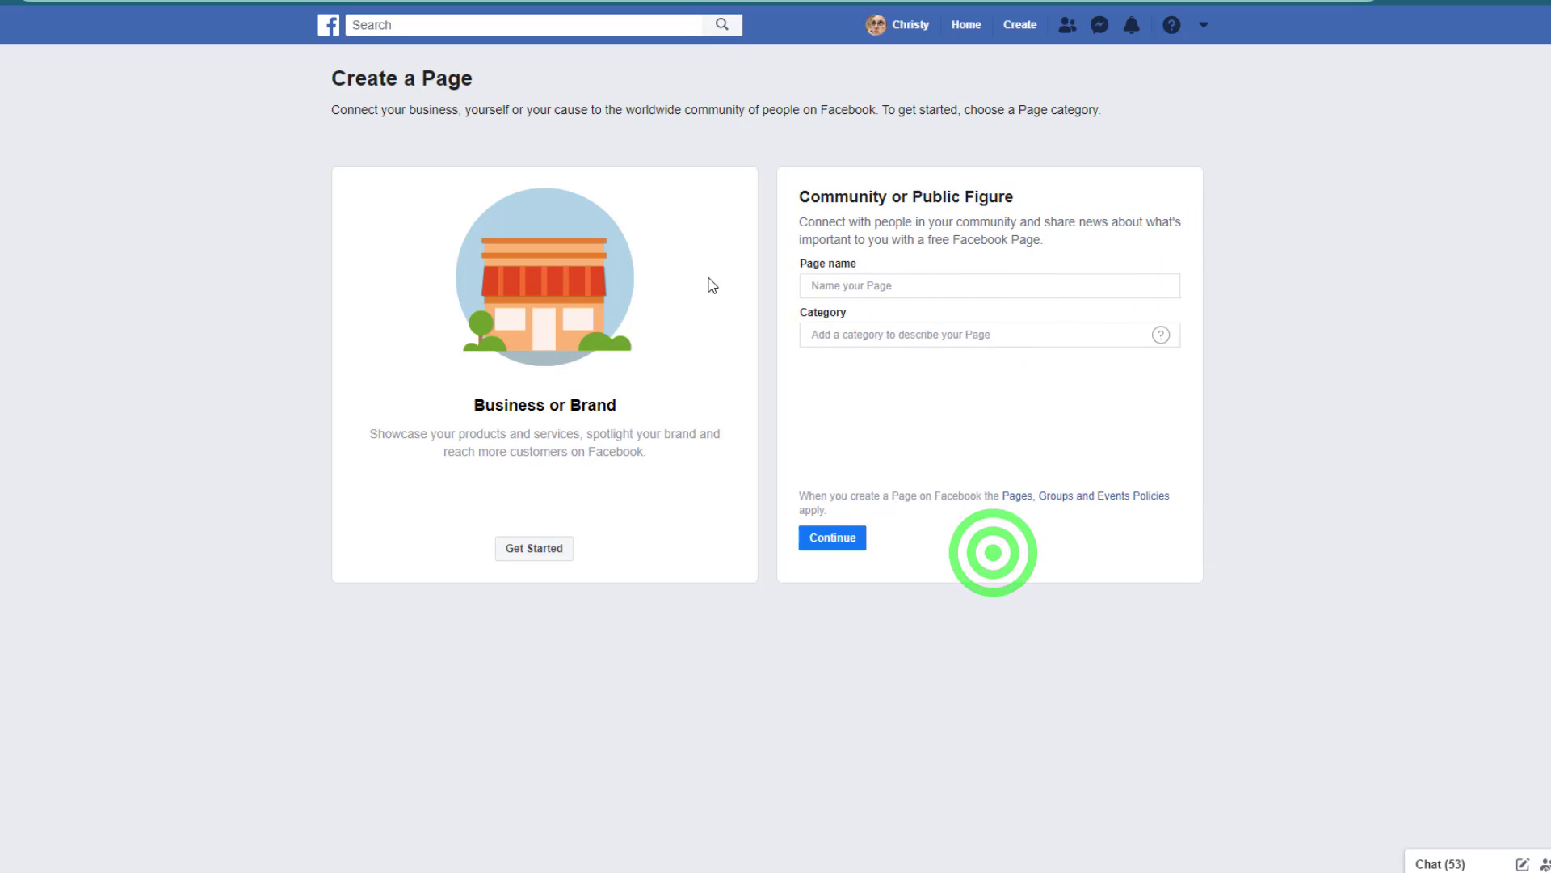
click(854, 292)
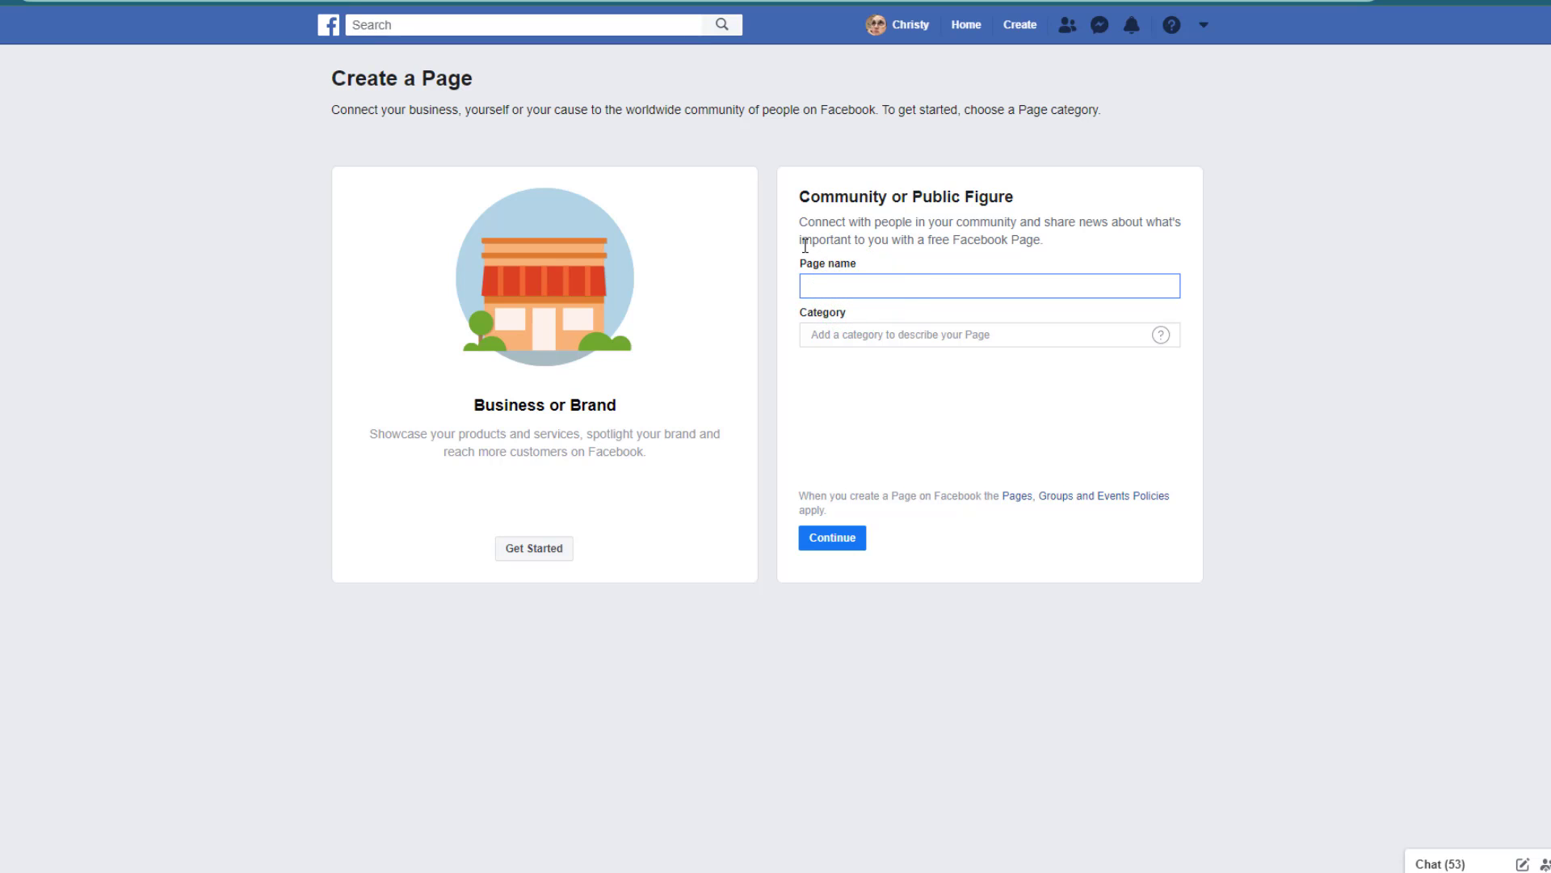
text(Krispy Donut)
click(870, 334)
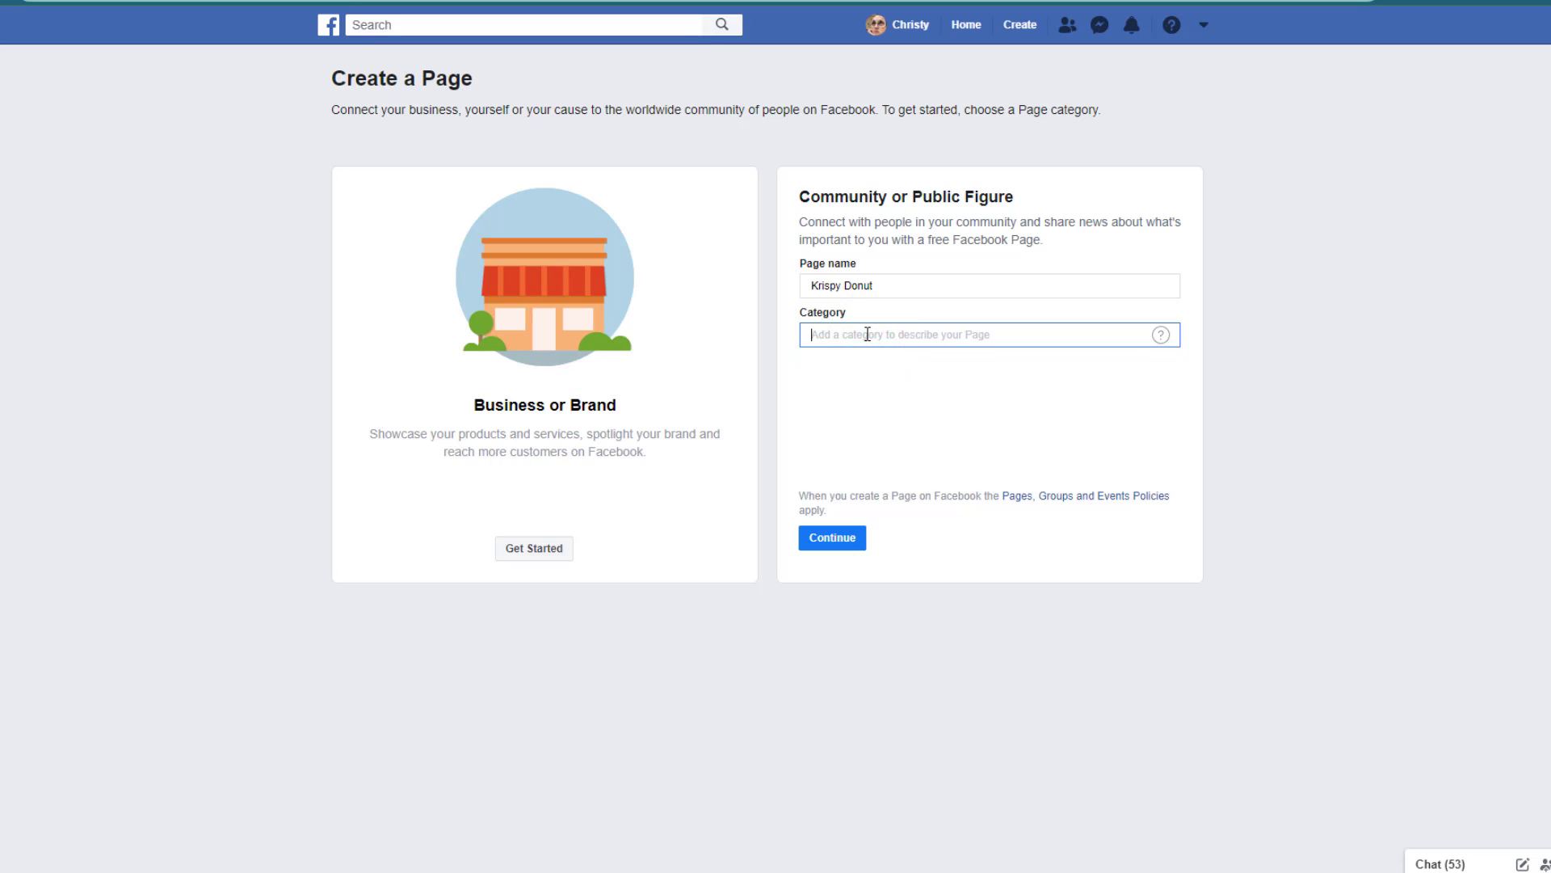
text(Just)
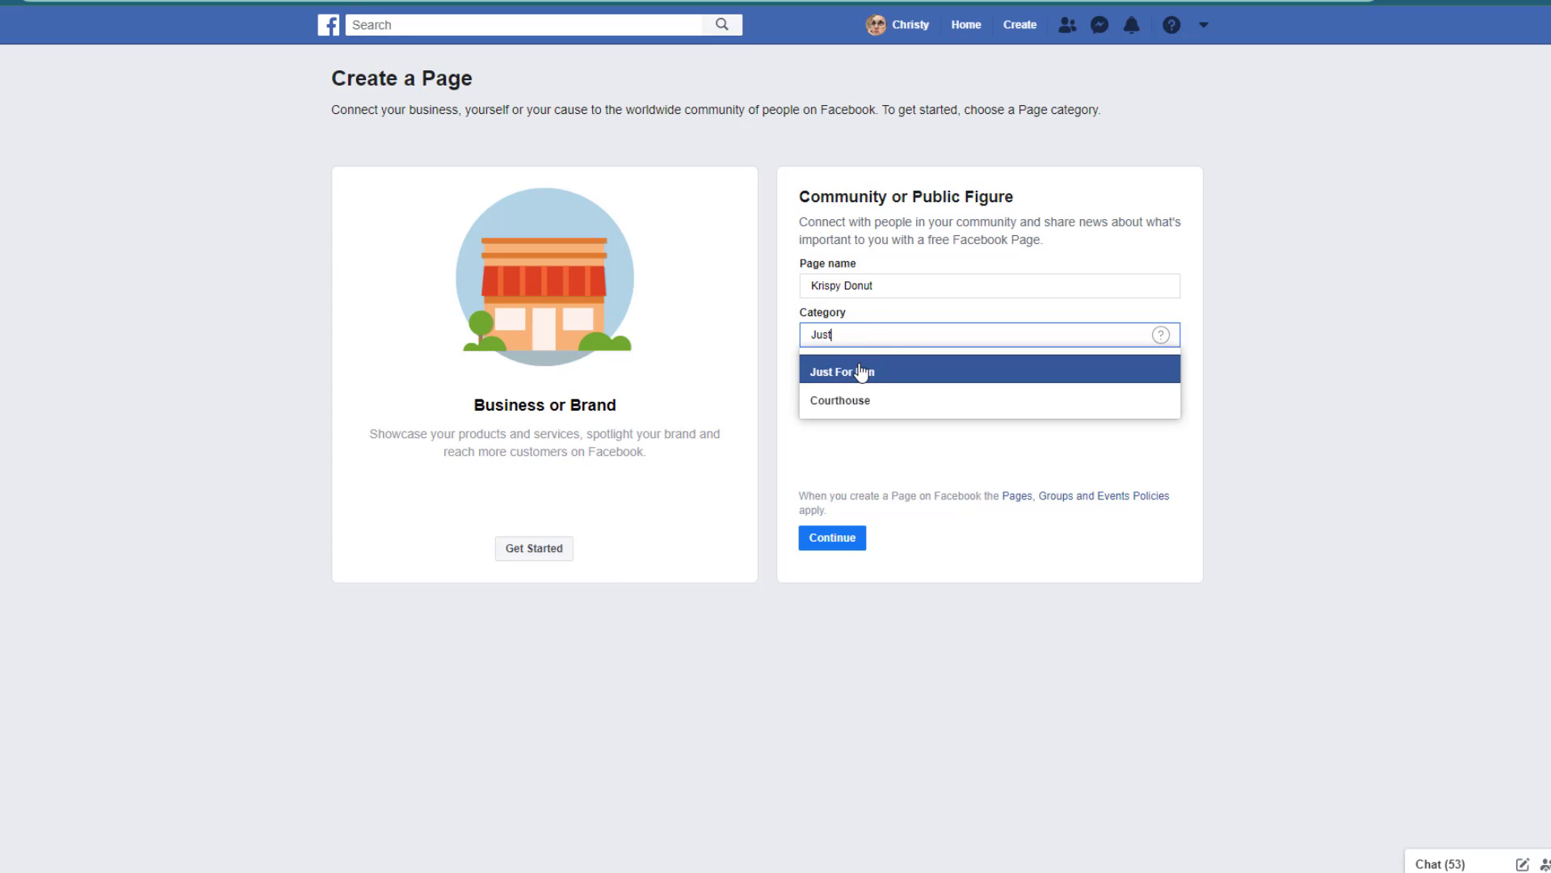
click(859, 366)
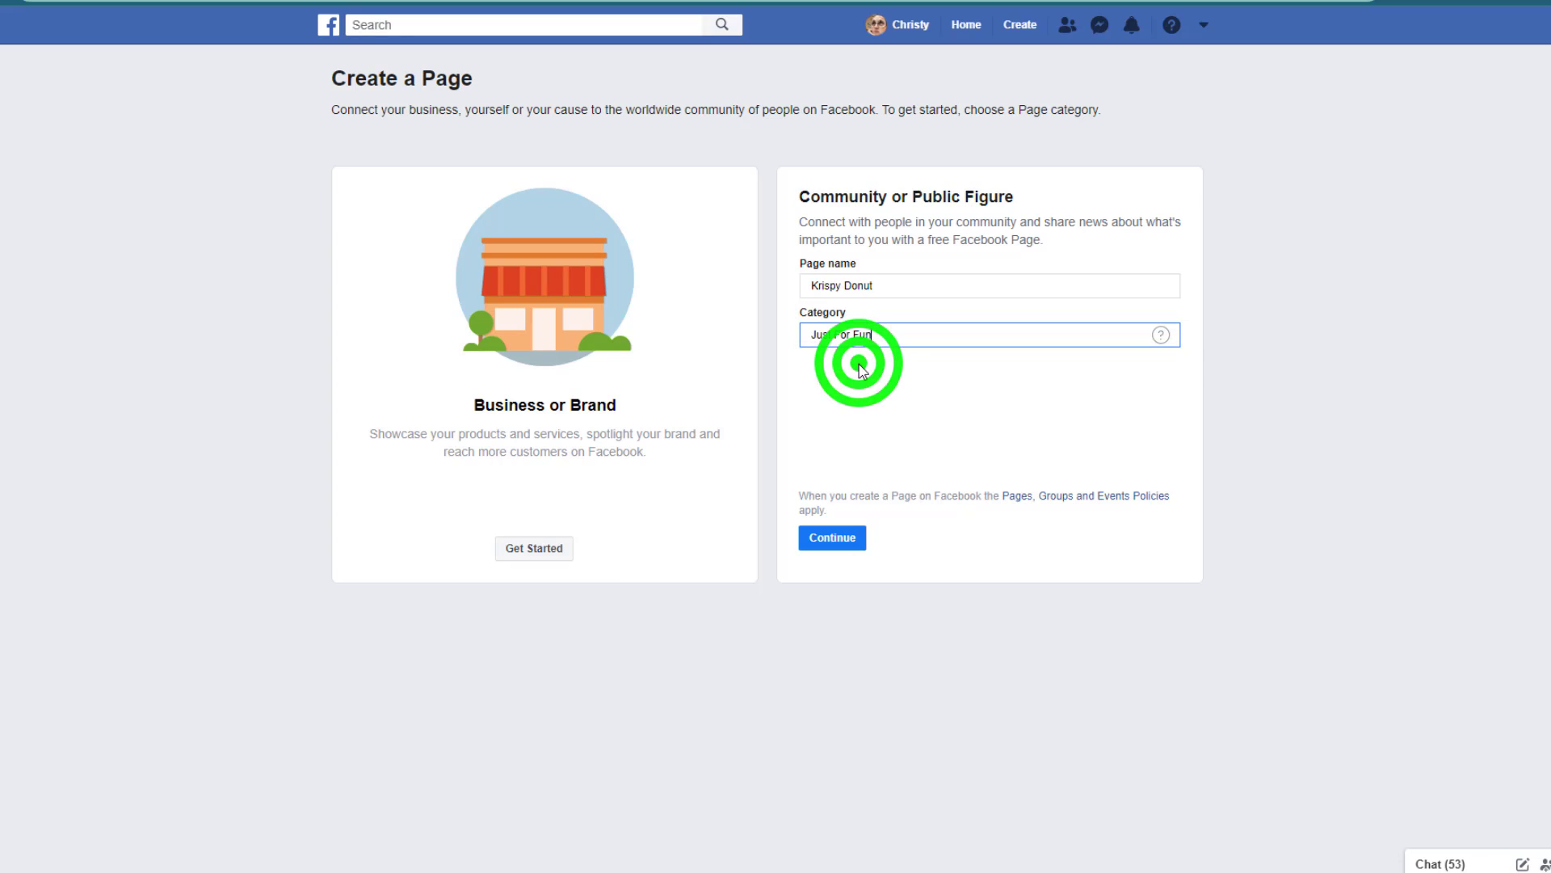
click(834, 539)
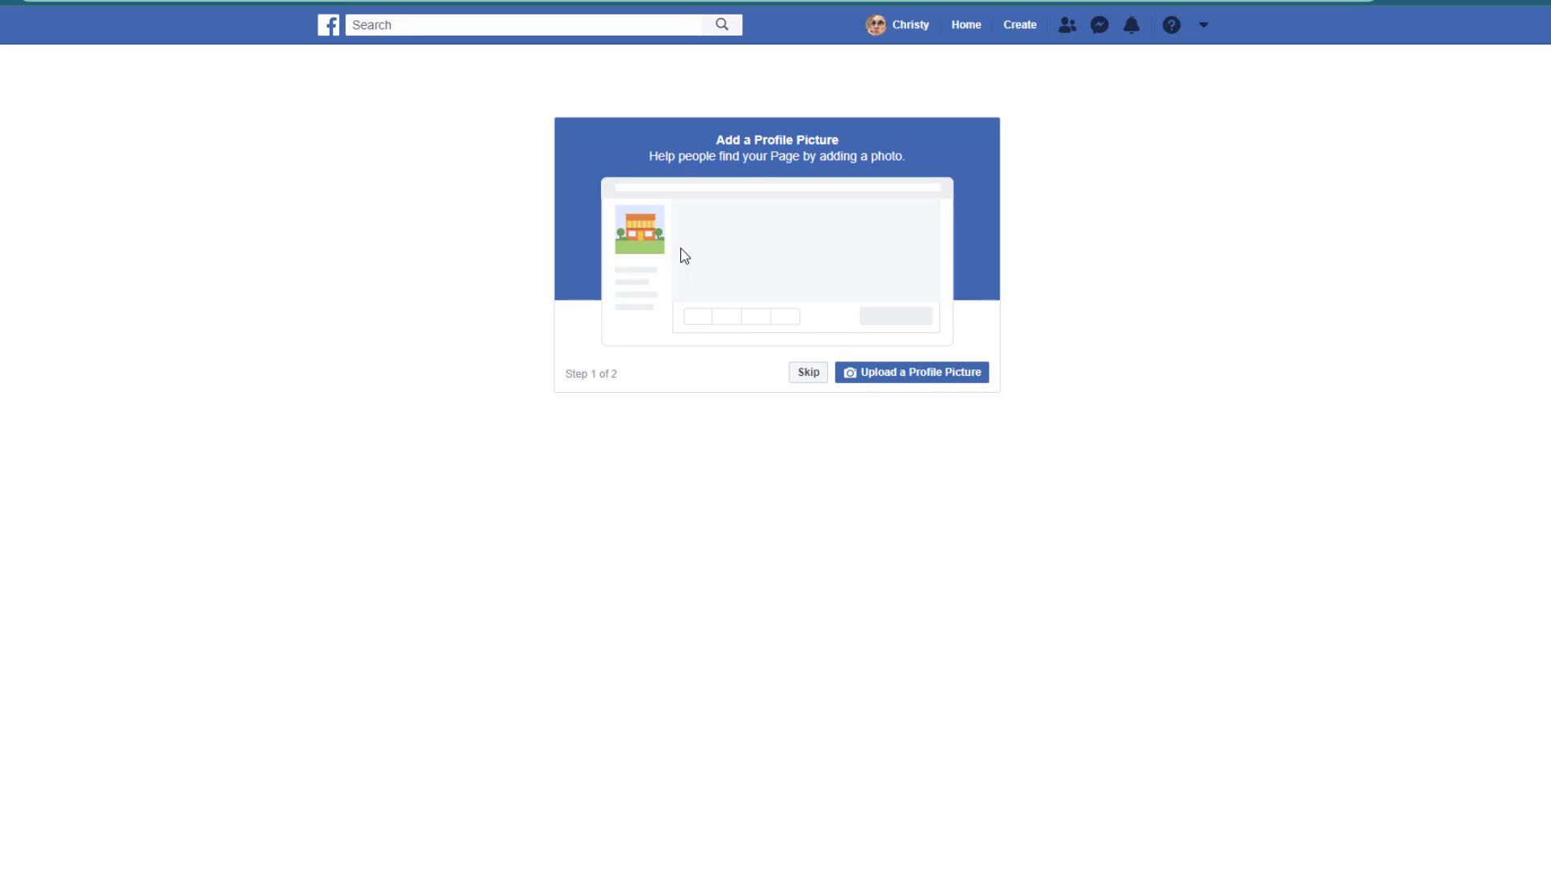
Step: Upload the donut-clip-art-jRTGxdqiL image as the page's profile picture
click(890, 376)
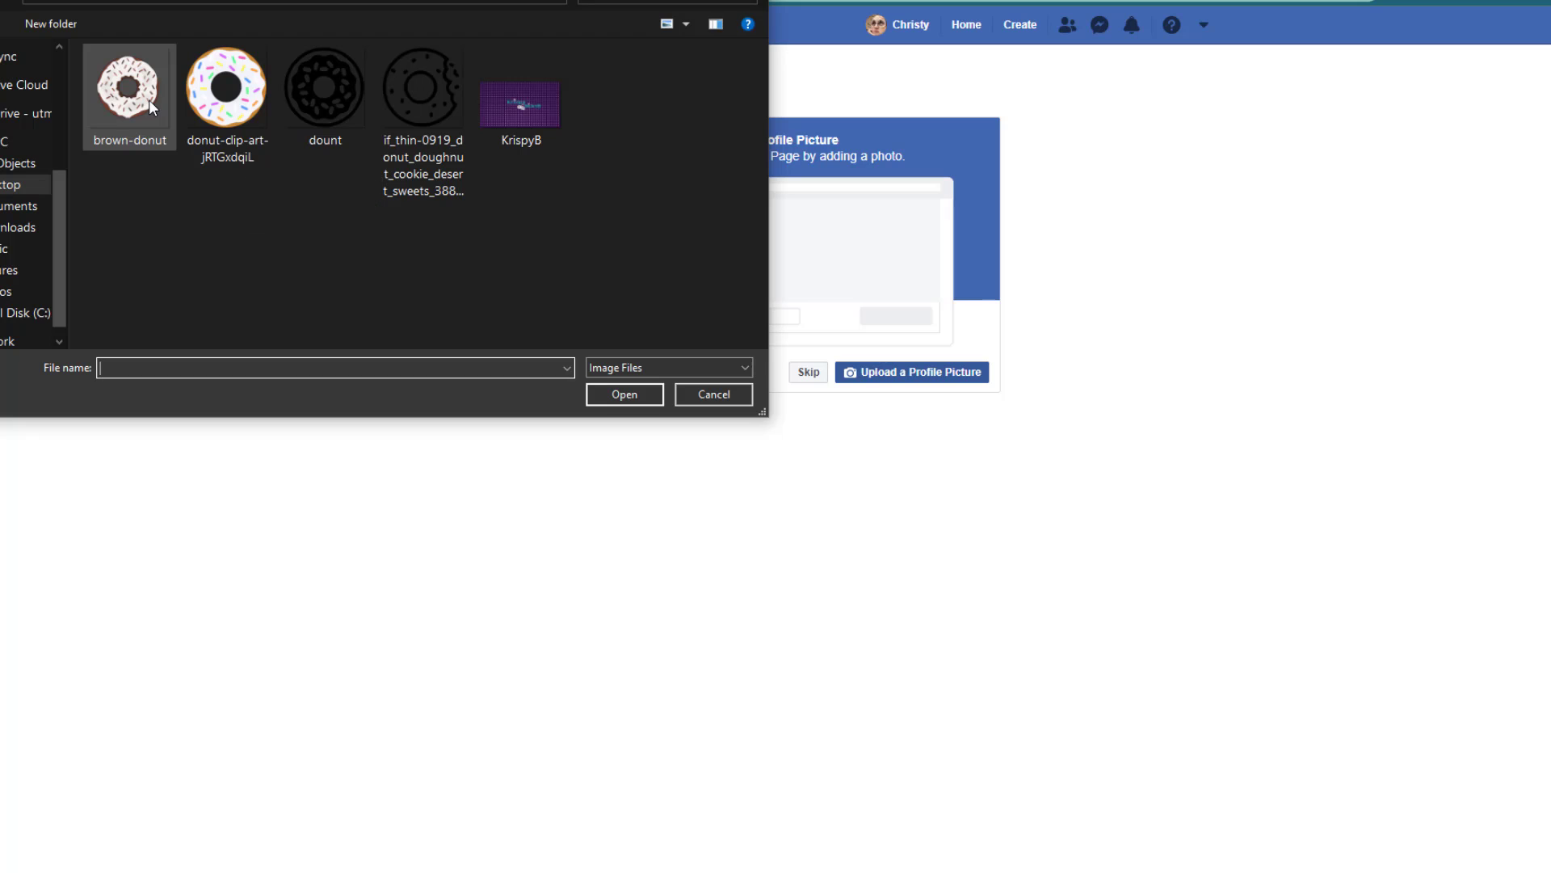
click(228, 97)
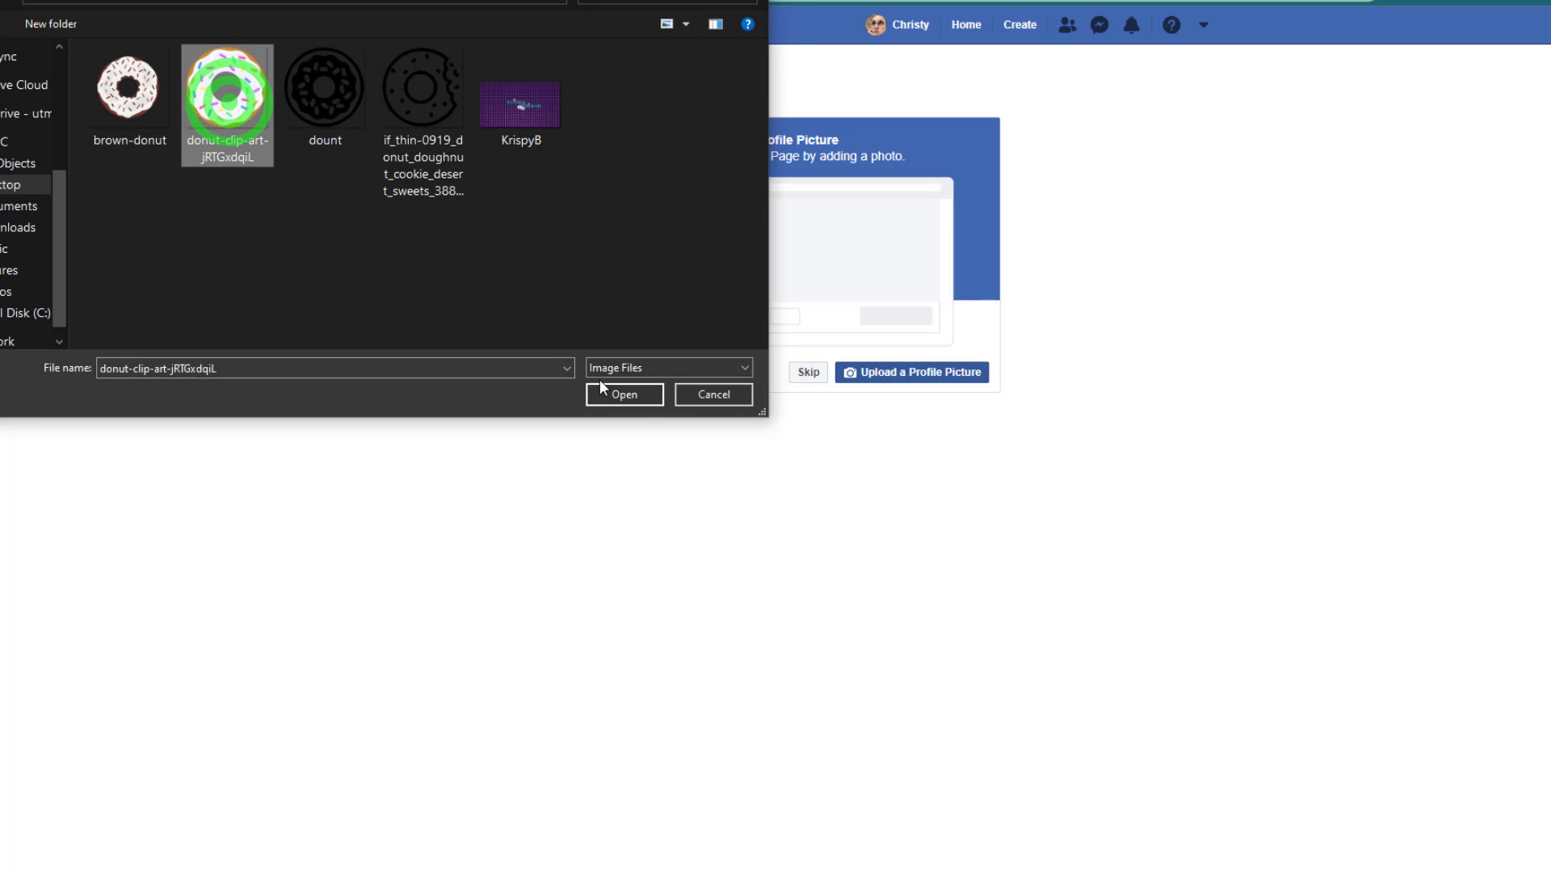
click(627, 394)
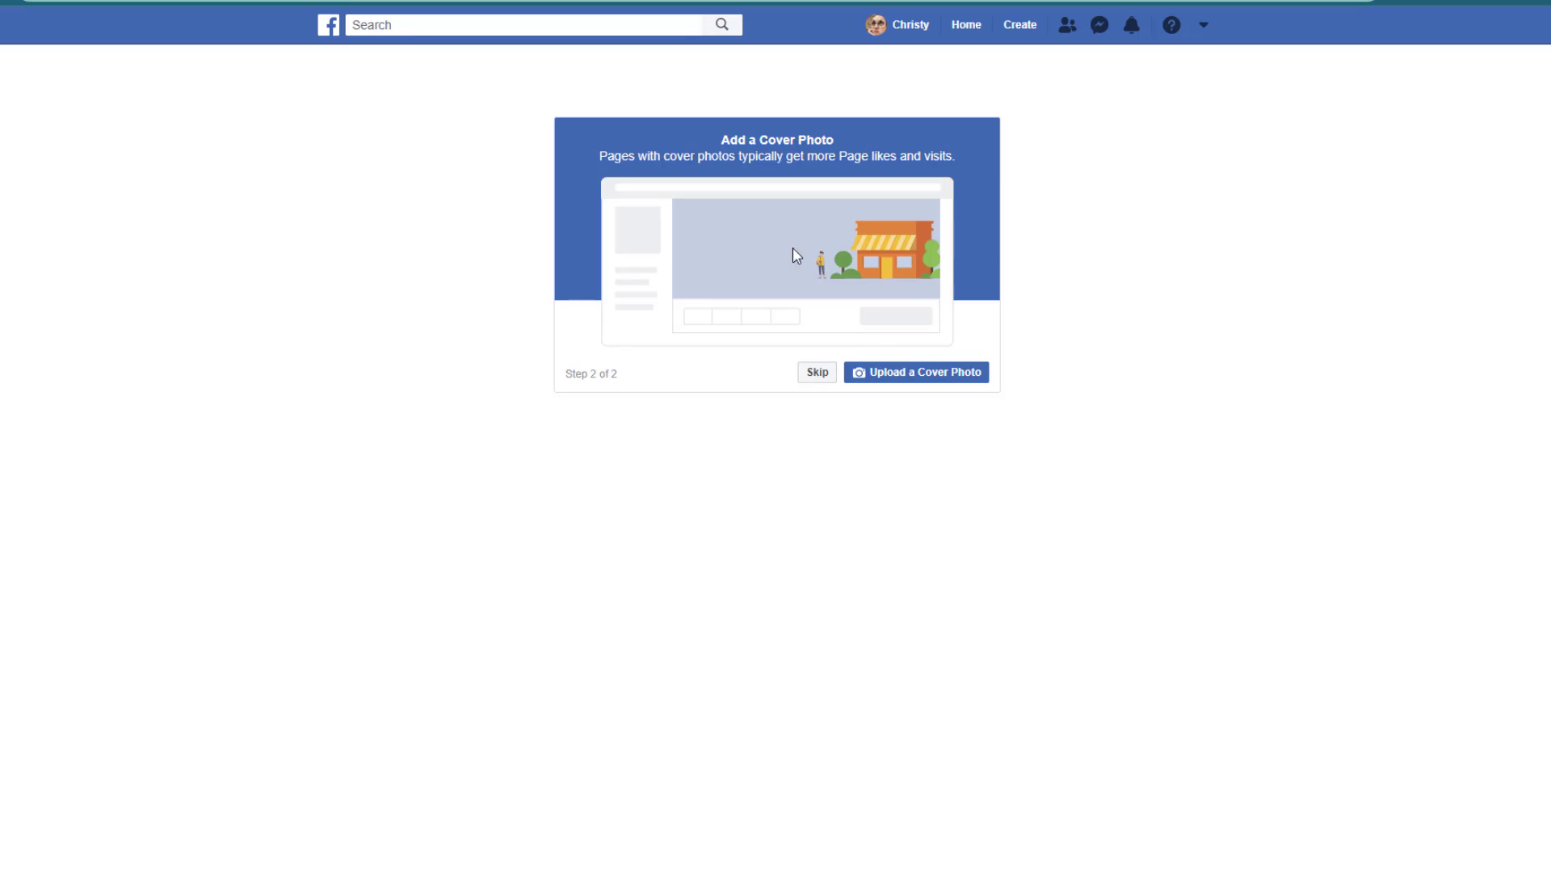
Step: Upload the KrispyB image as the page's cover photo
click(910, 375)
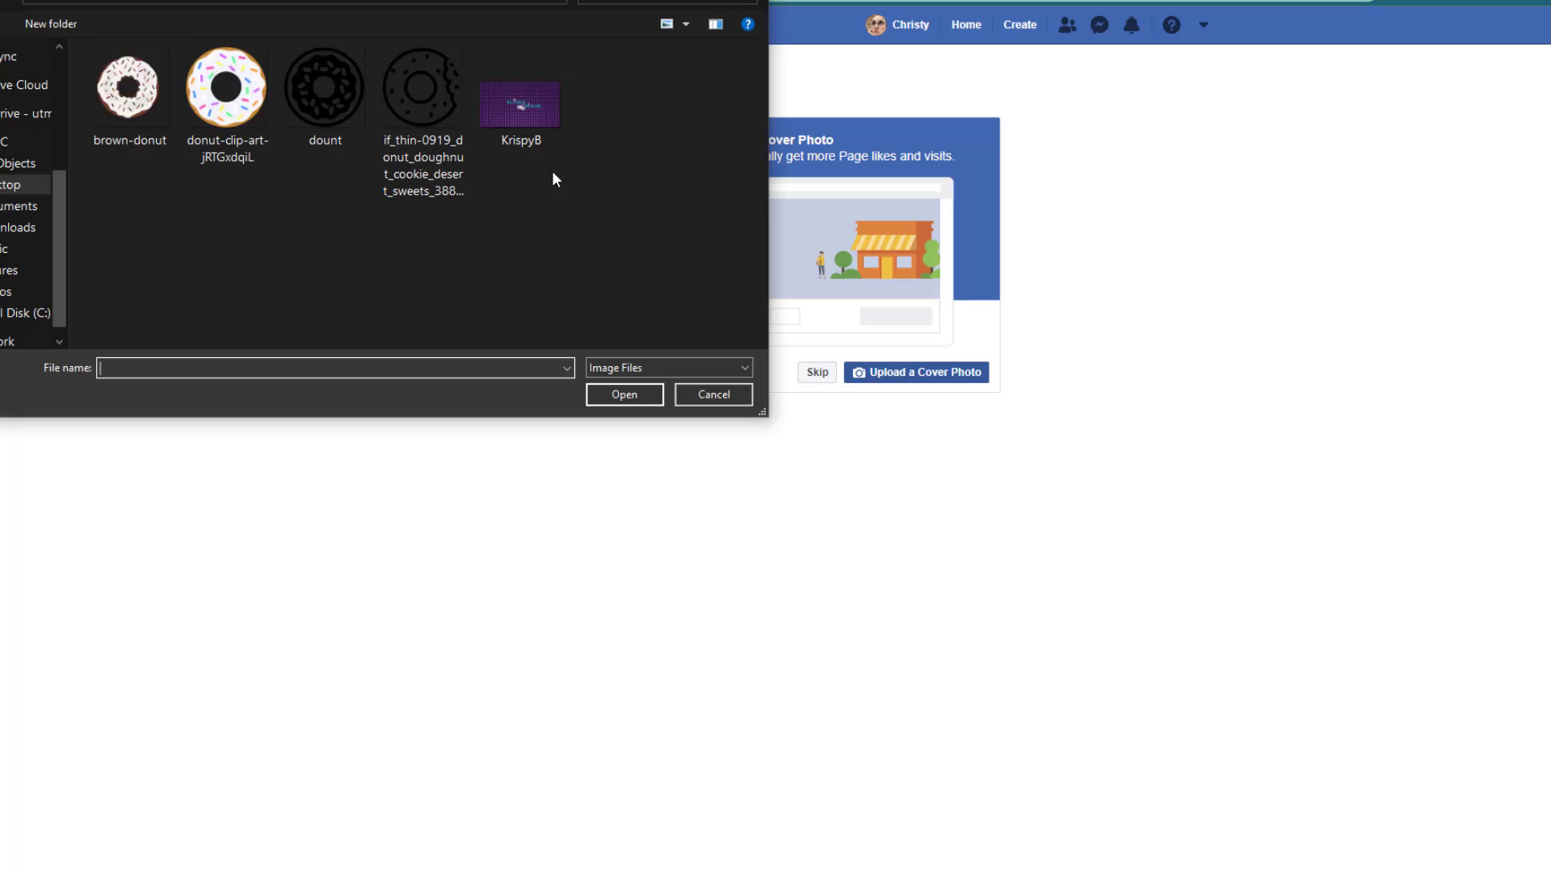
click(521, 123)
click(615, 401)
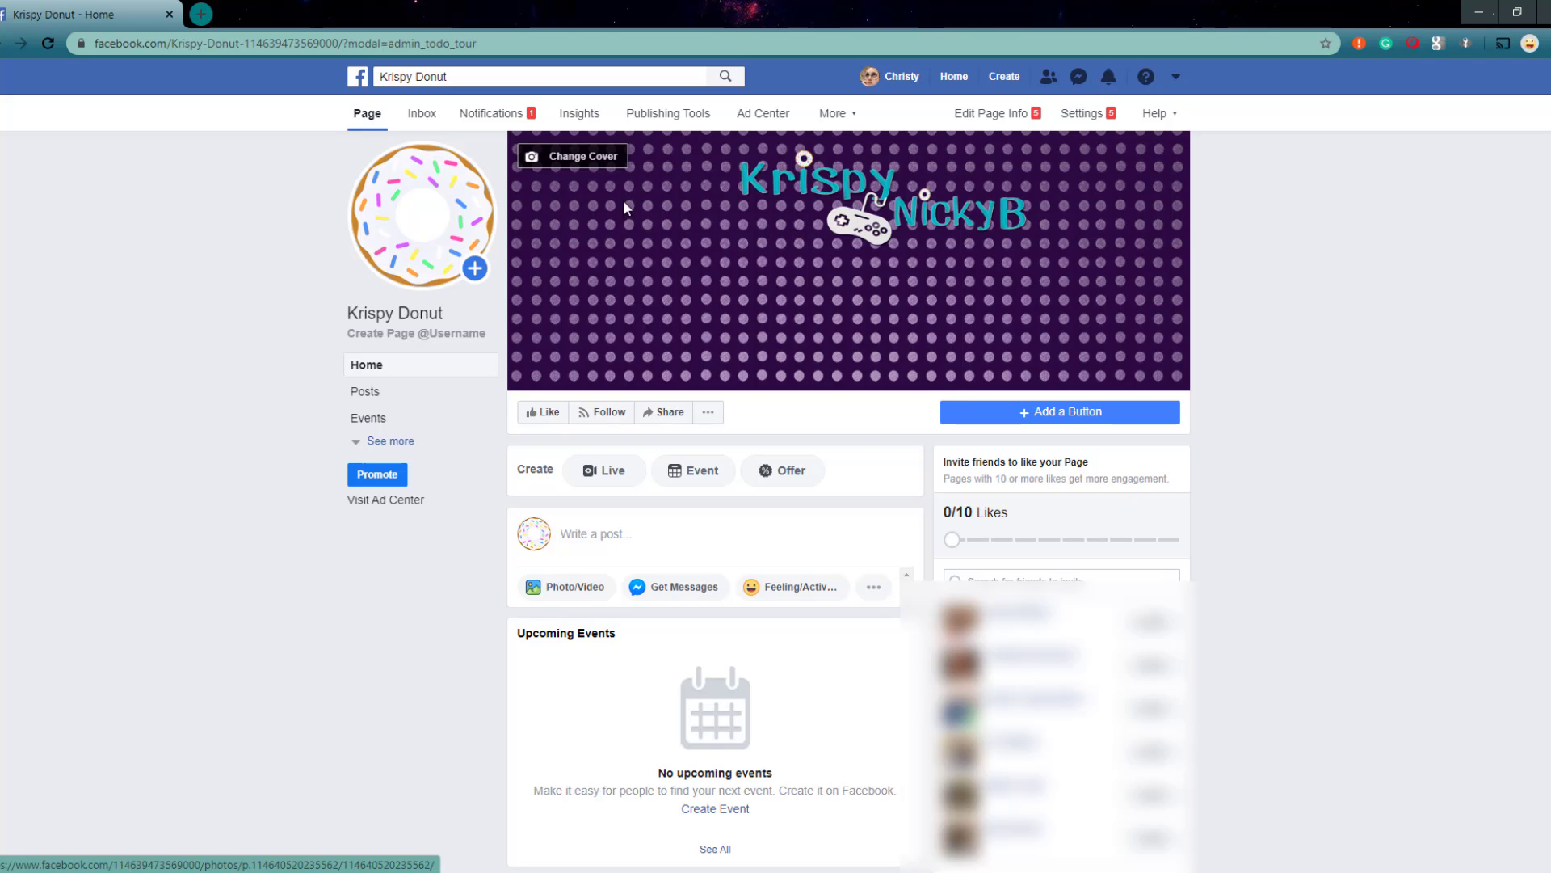
Step: Edit the cover as a slideshow, shift its image down so the logo sits at mid-height, and apply the change
click(600, 161)
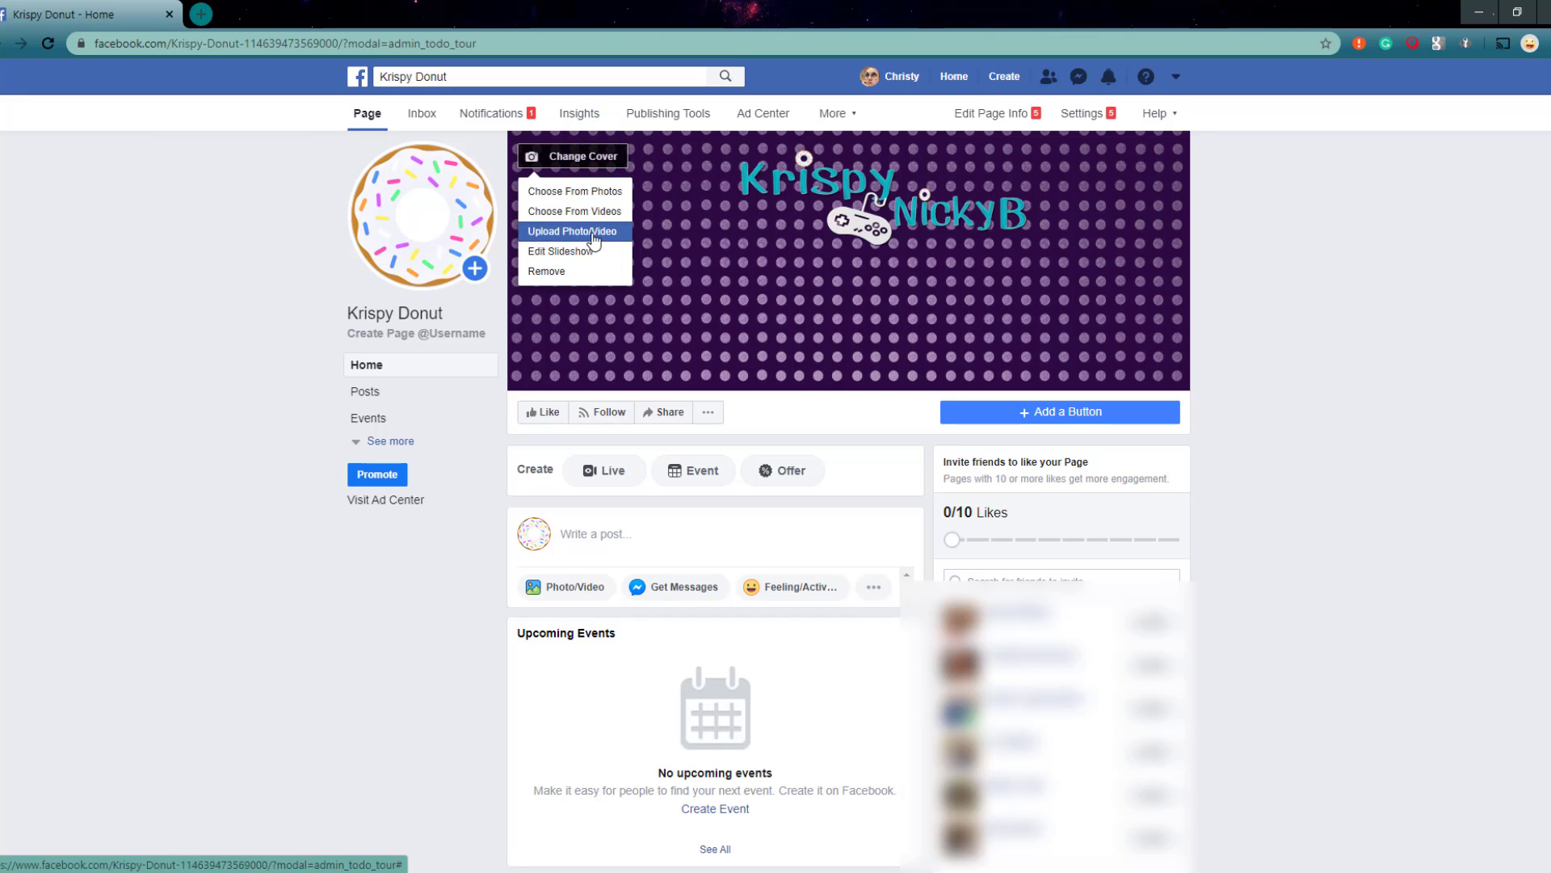
click(594, 252)
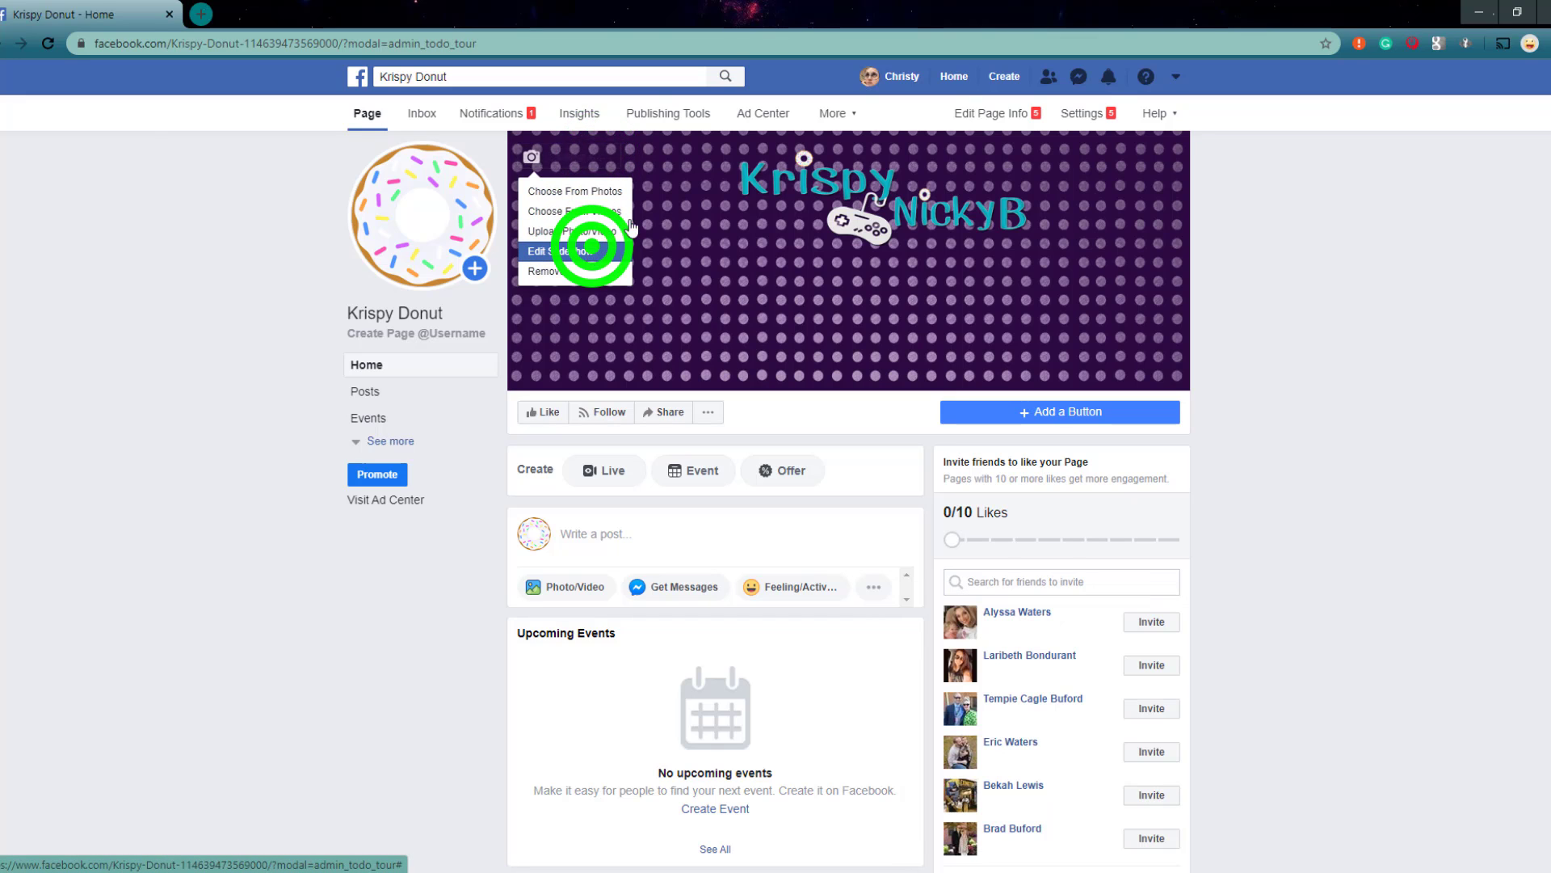
drag(929, 386, 850, 444)
click(1154, 458)
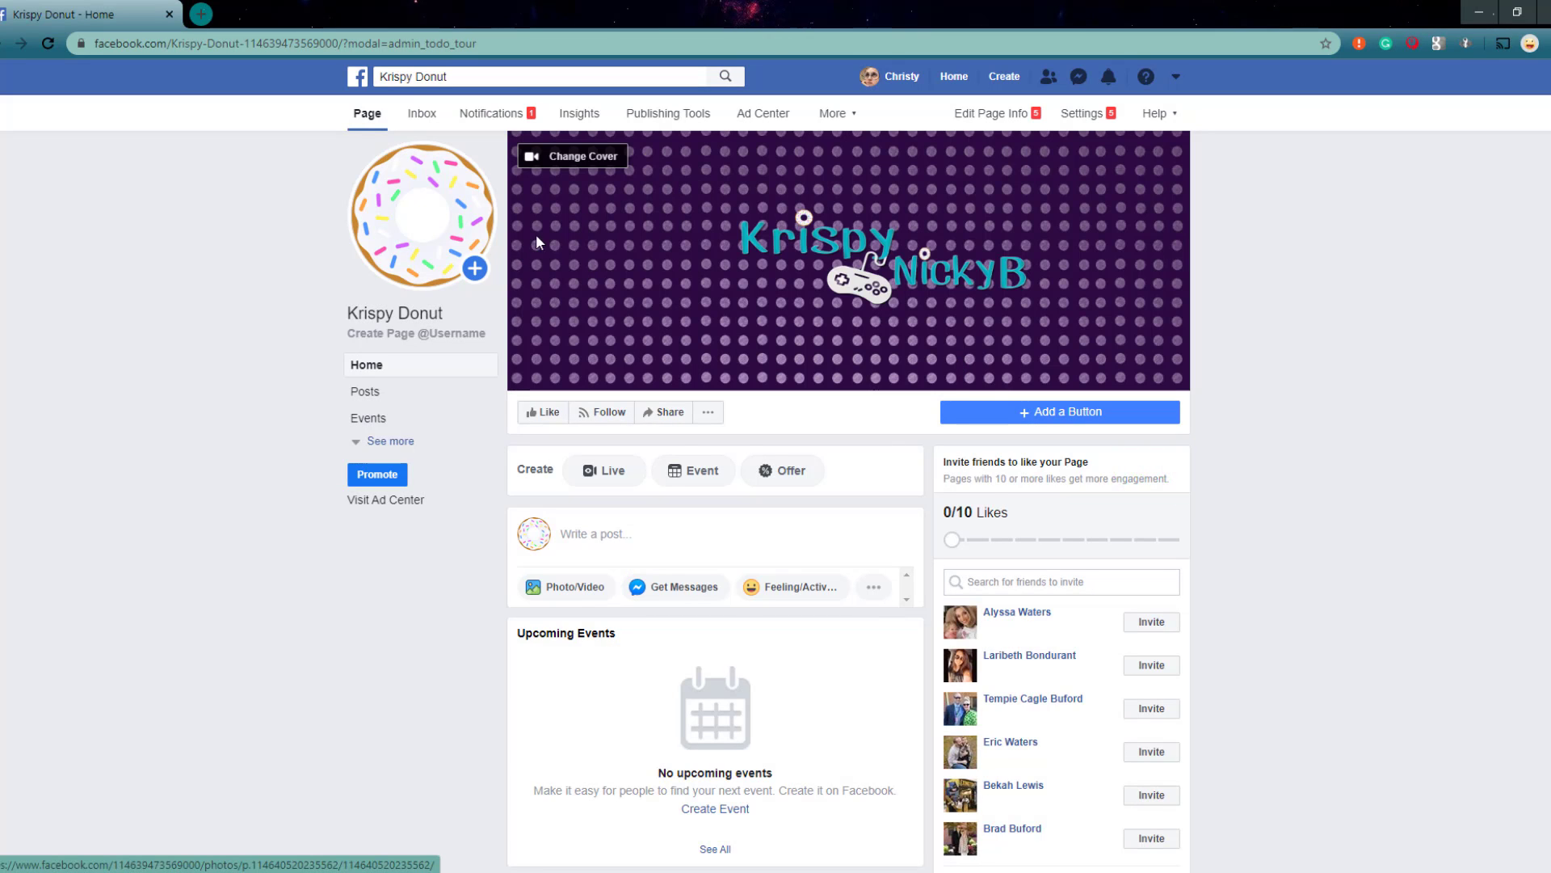
Step: Open the page info for editing, mark the page as having no phone number, and save that setting
click(1004, 122)
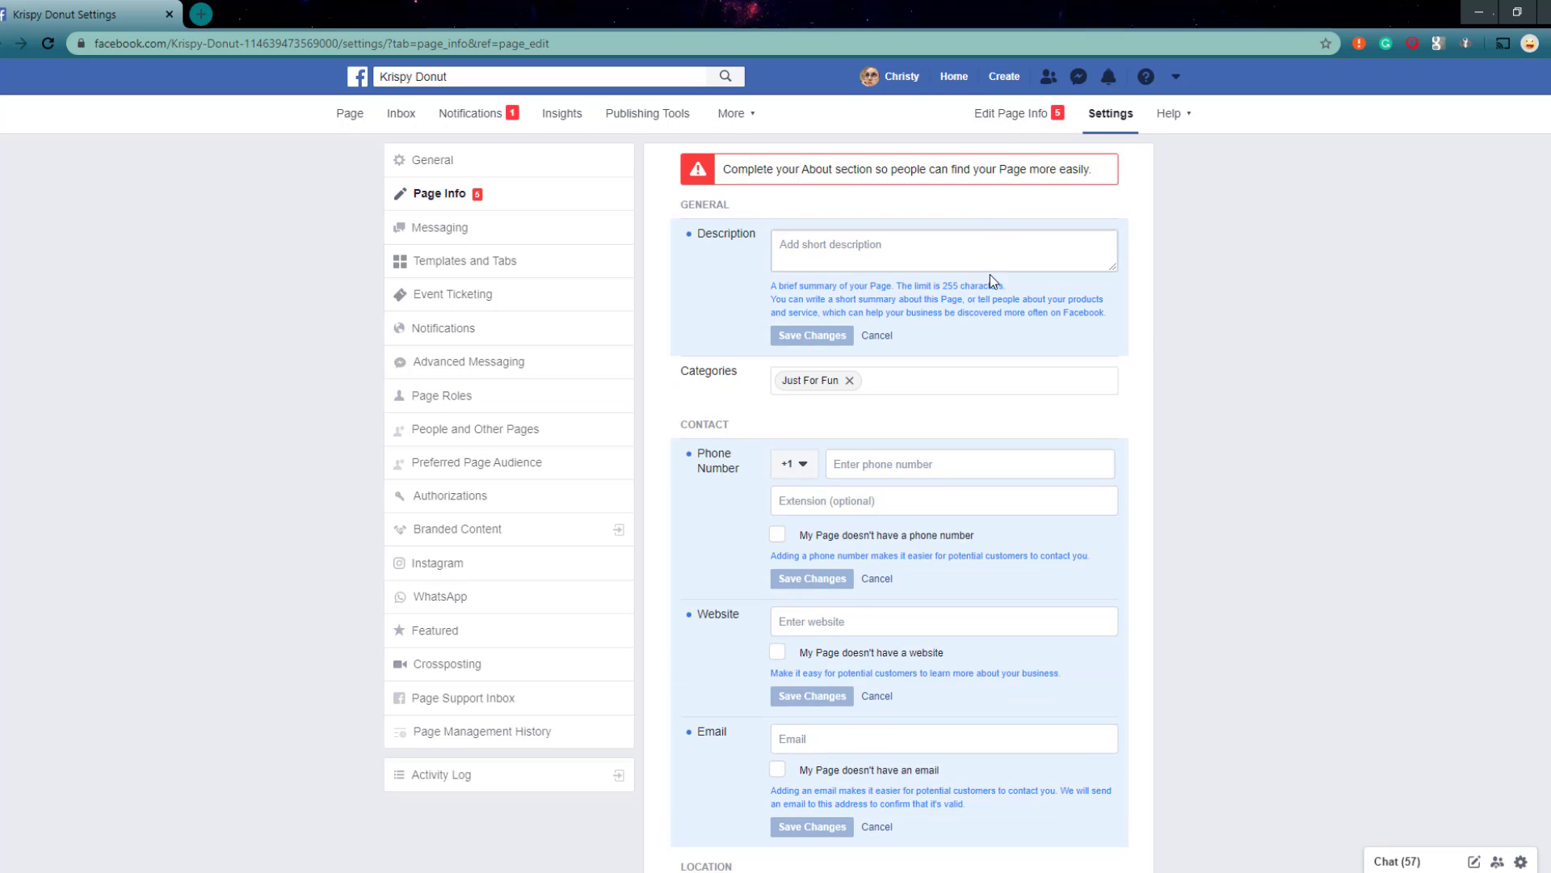
click(848, 252)
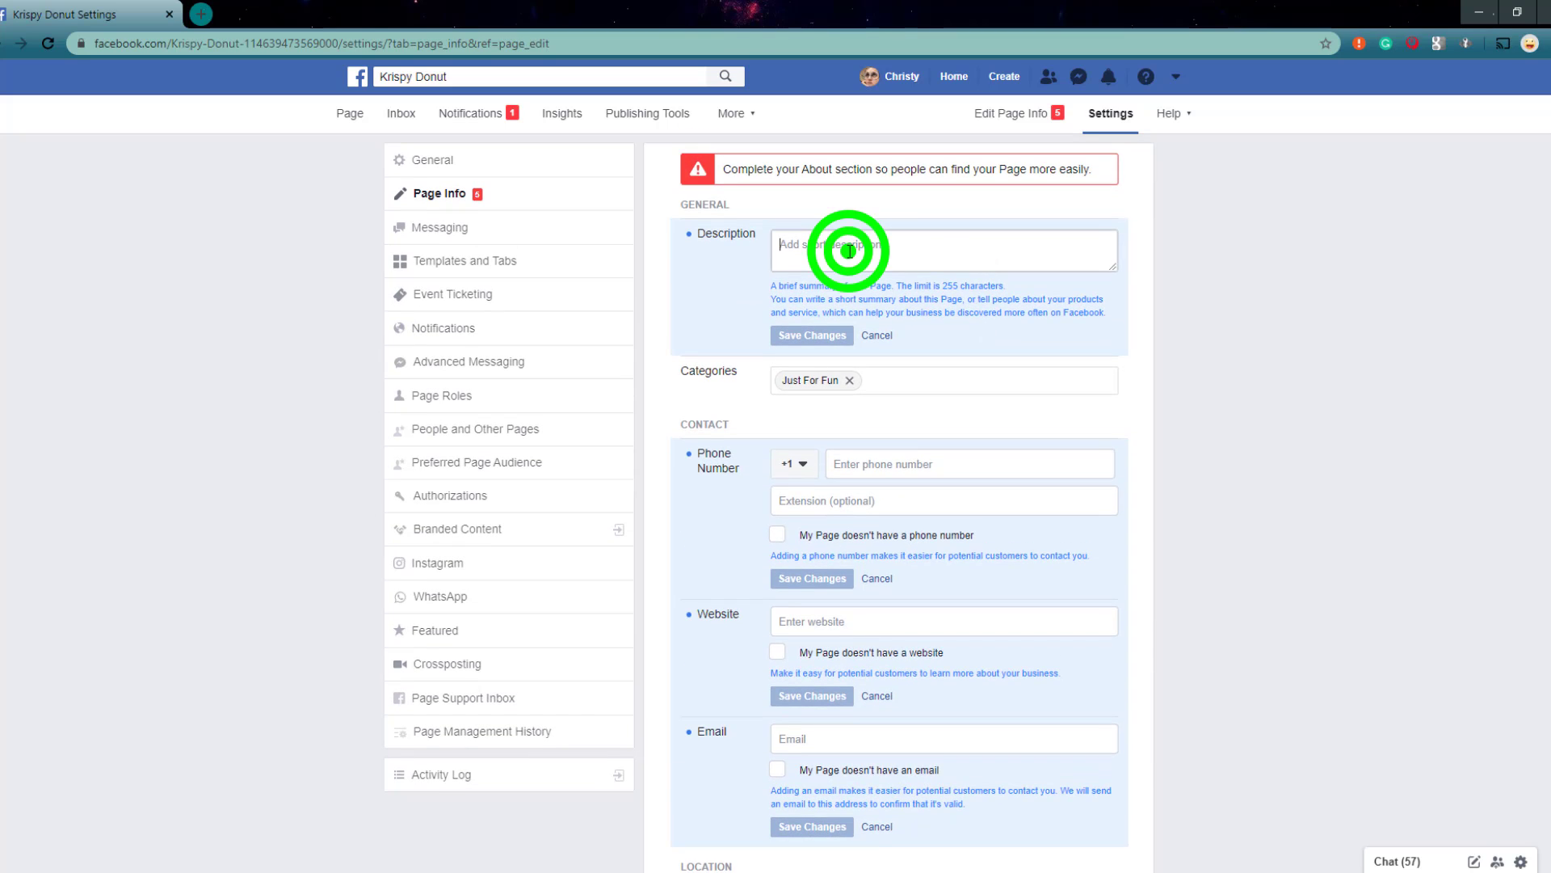
scroll(849, 252, down, 1)
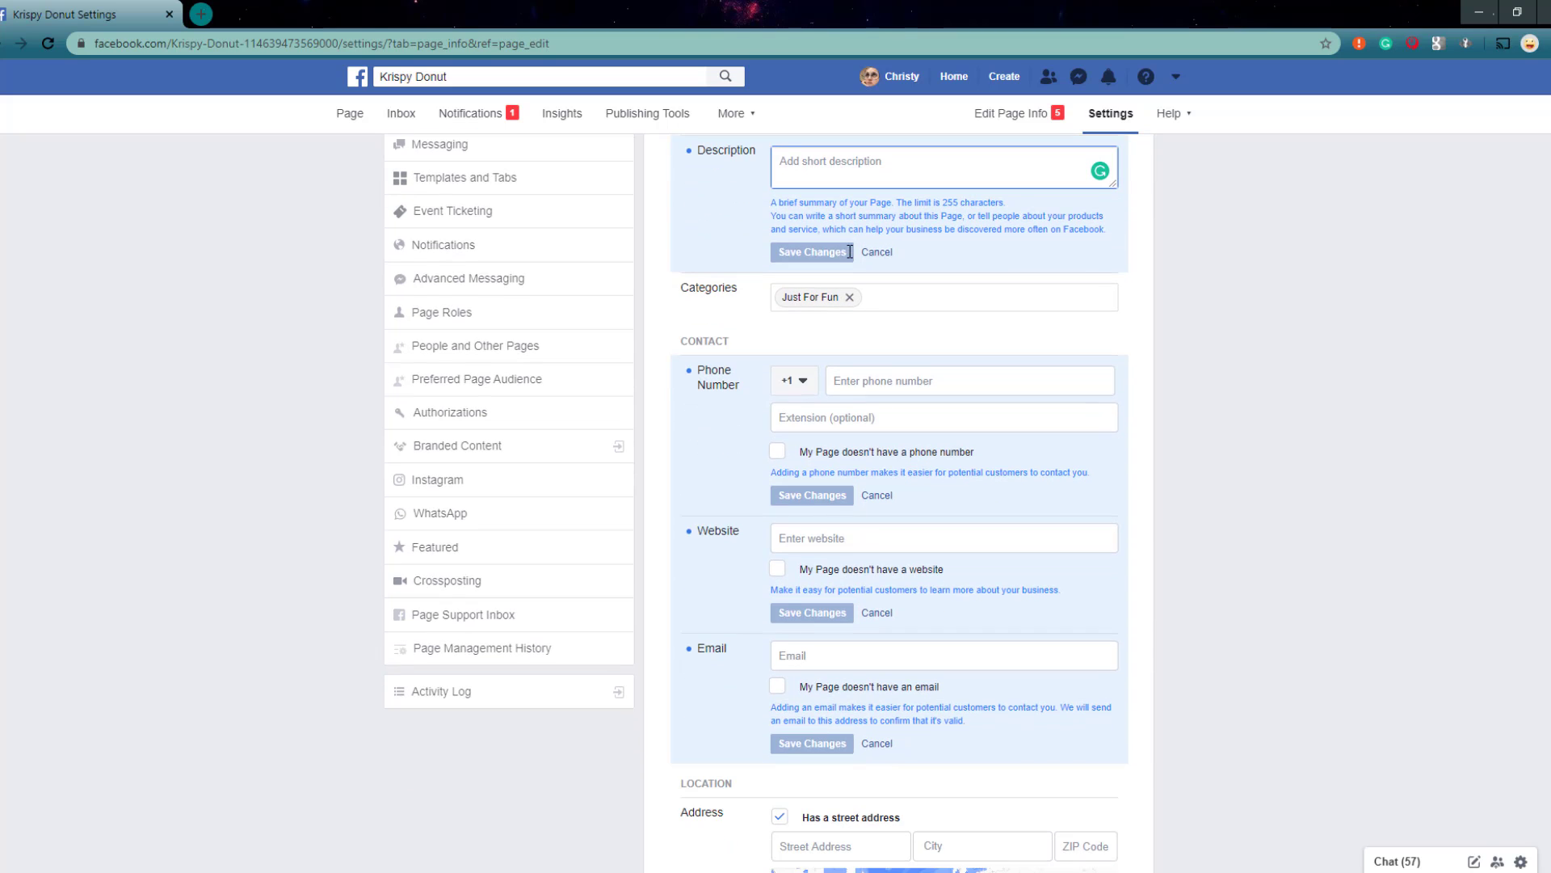
scroll(895, 323, down, 1)
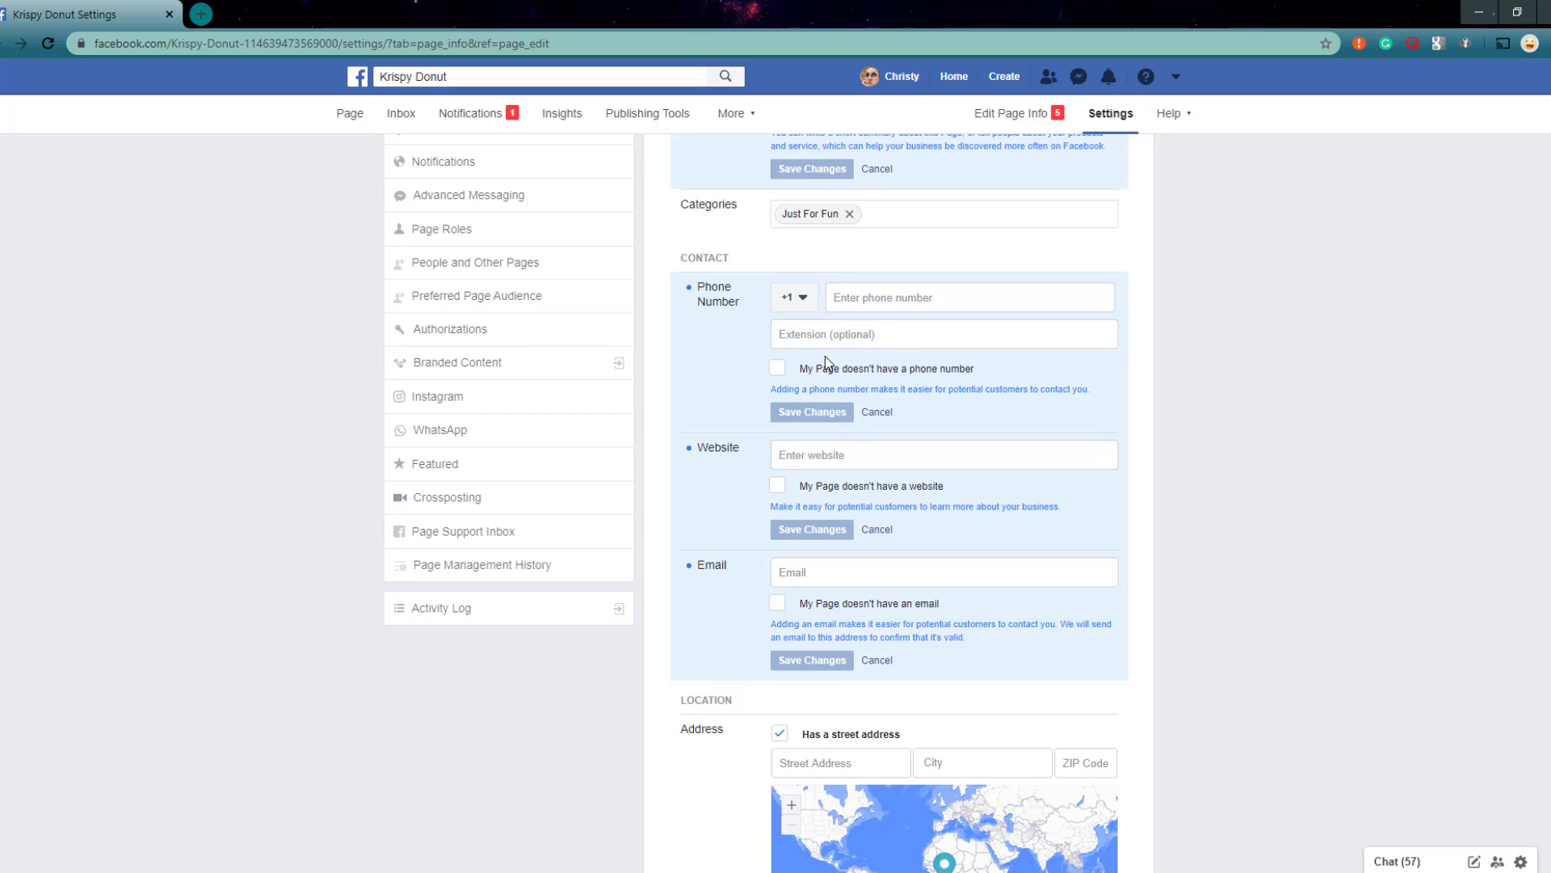
click(777, 368)
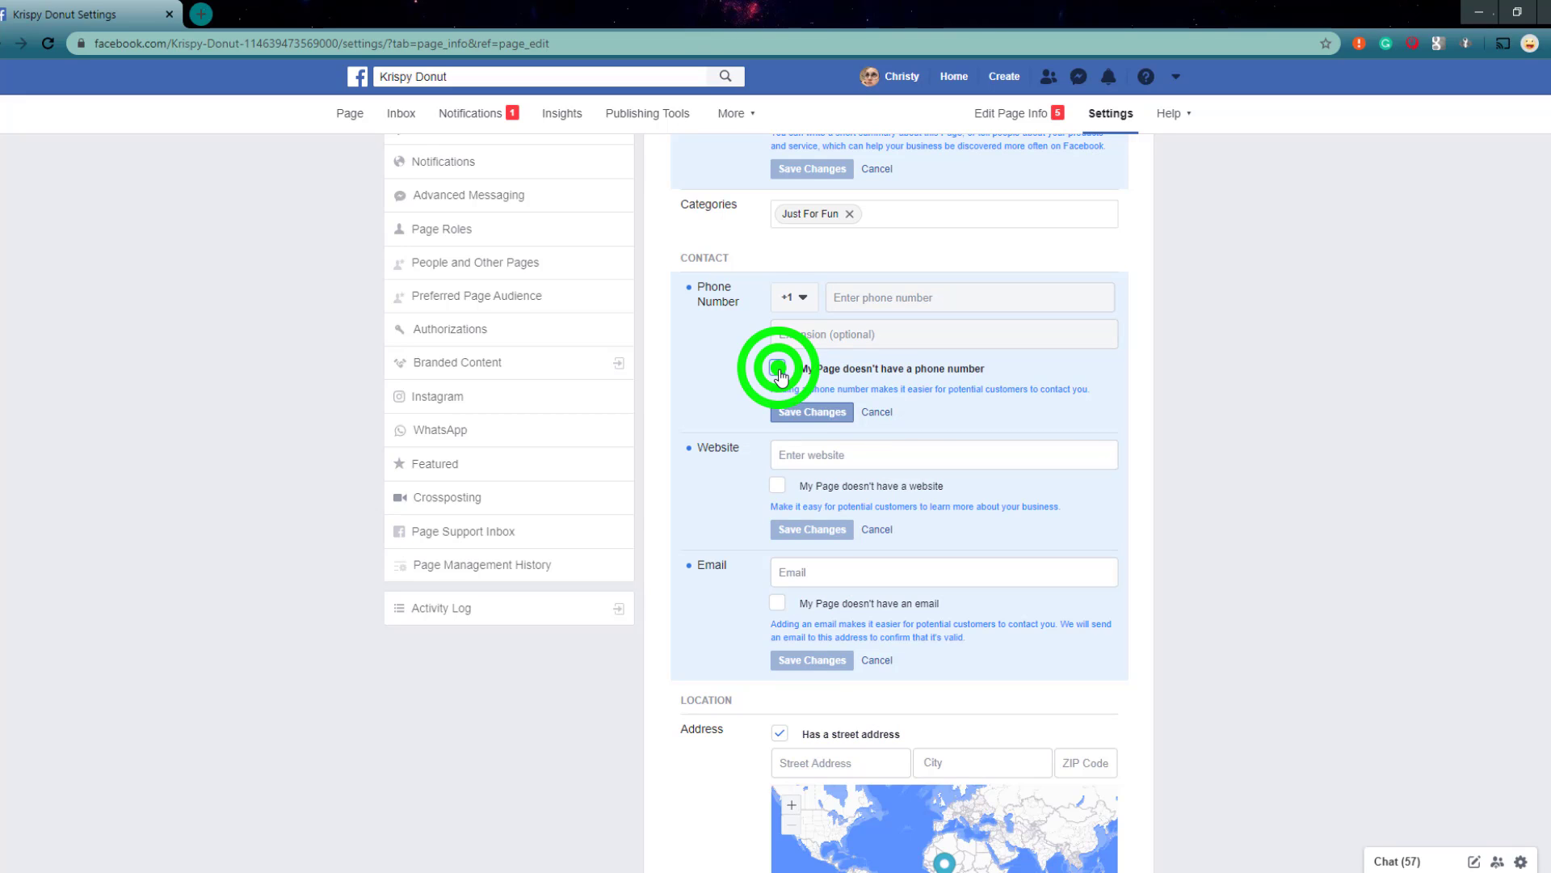
click(807, 413)
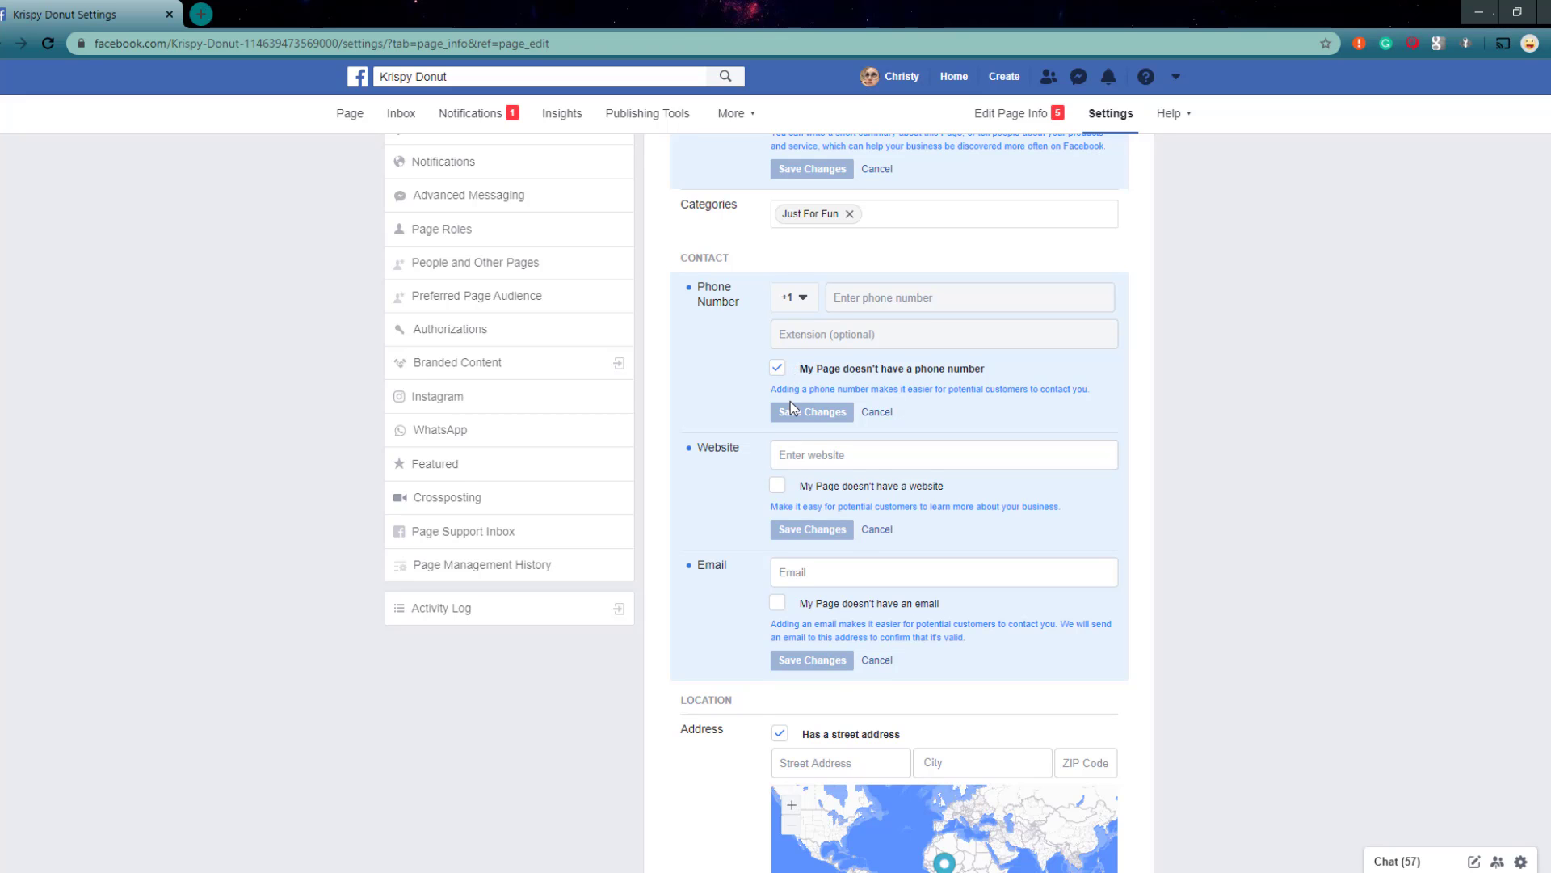
Step: Turn off the street address, mark the page as having no email and no website, and save these settings
scroll(791, 401, down, 3)
click(780, 484)
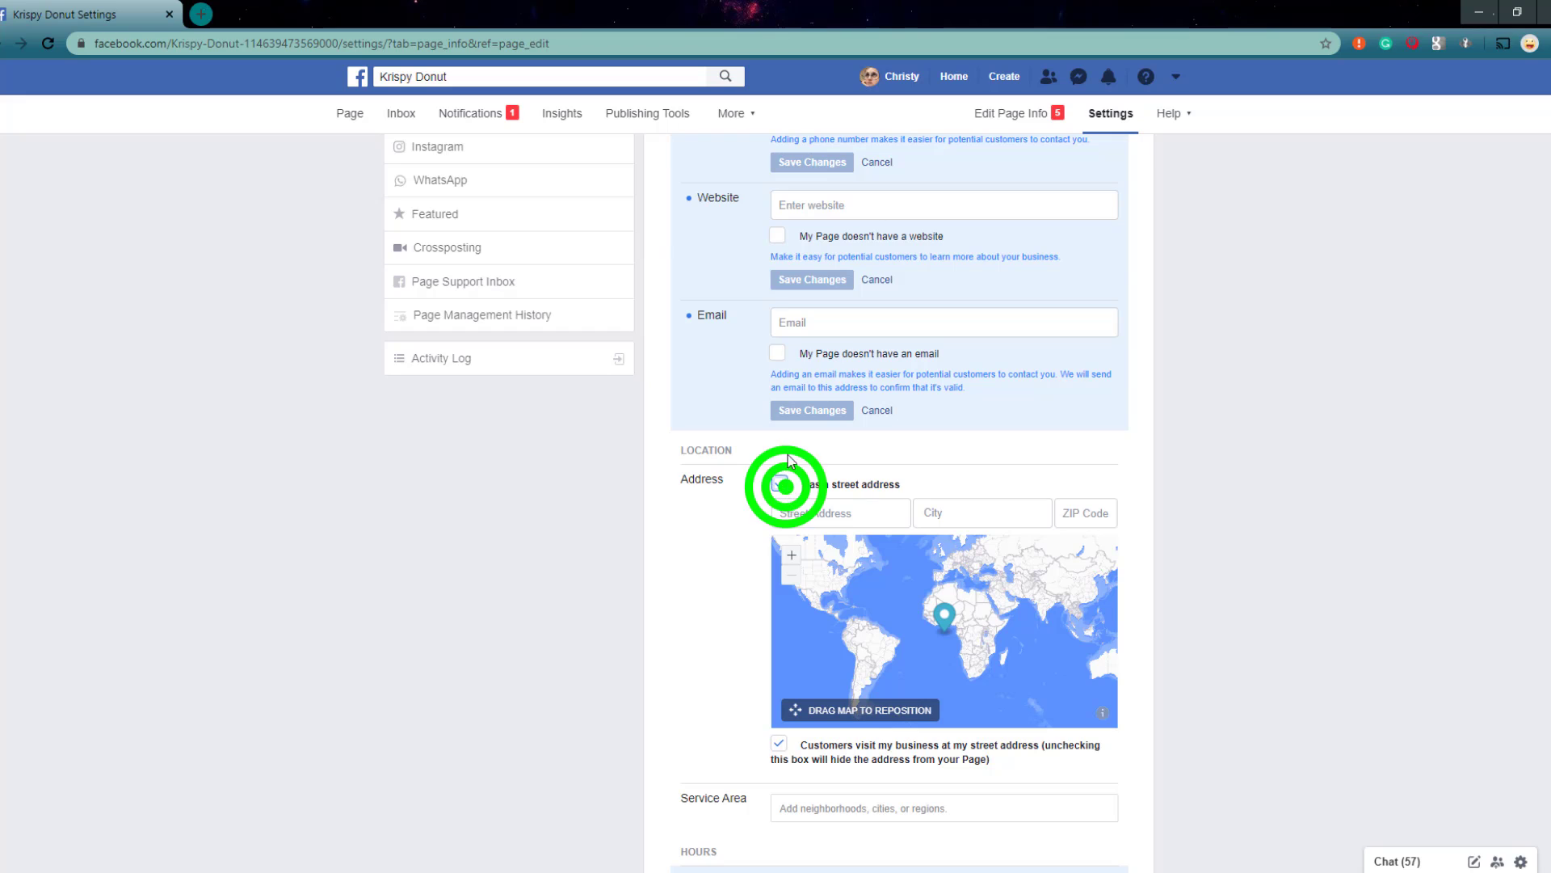
click(778, 353)
click(777, 236)
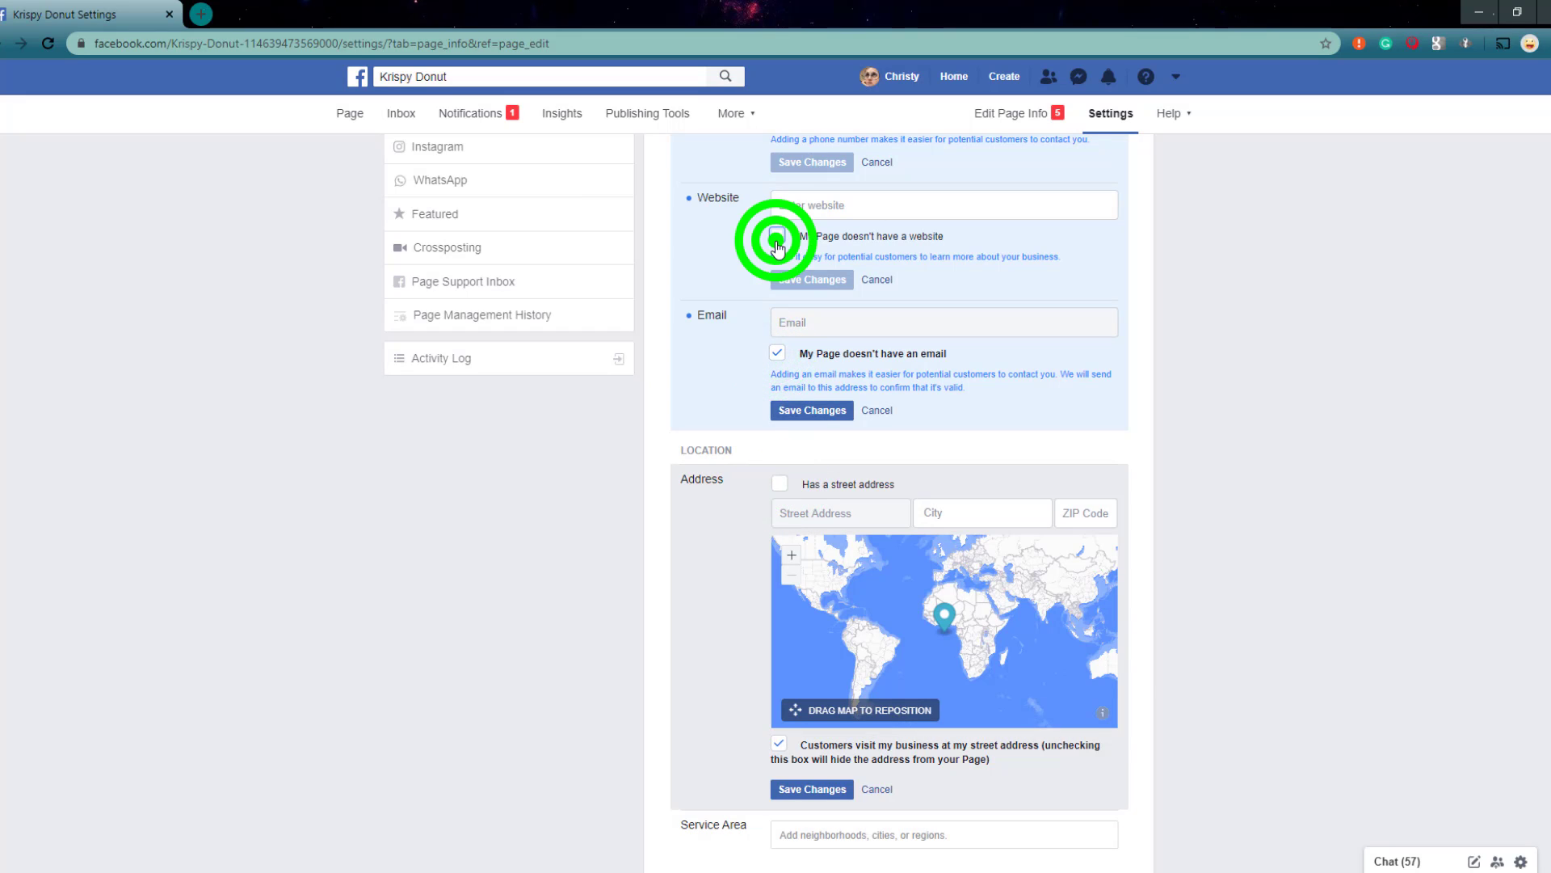
click(796, 278)
click(797, 412)
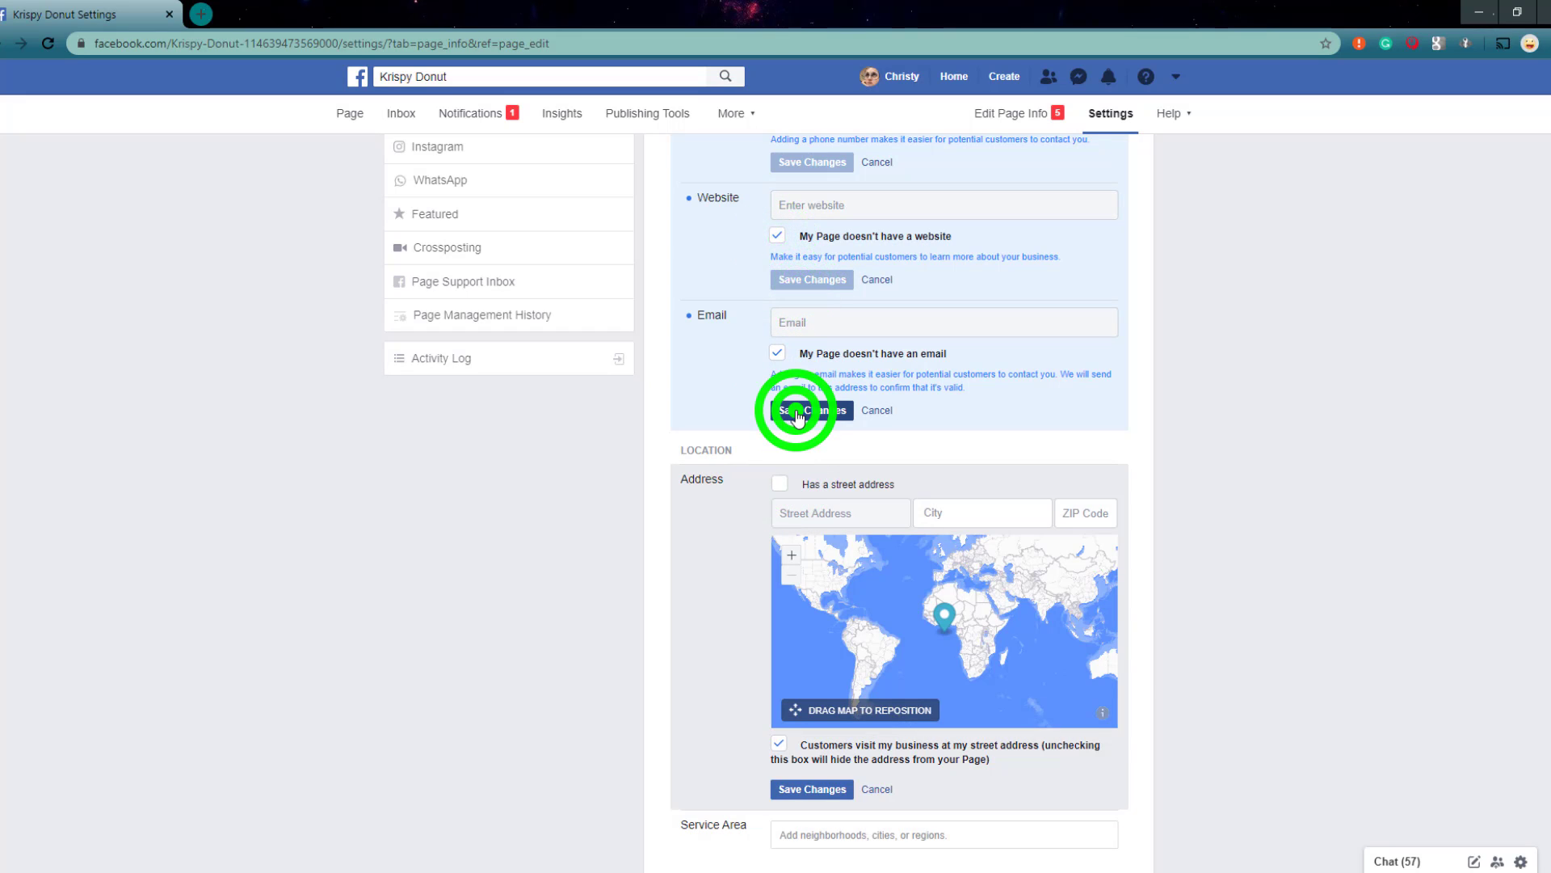
click(808, 789)
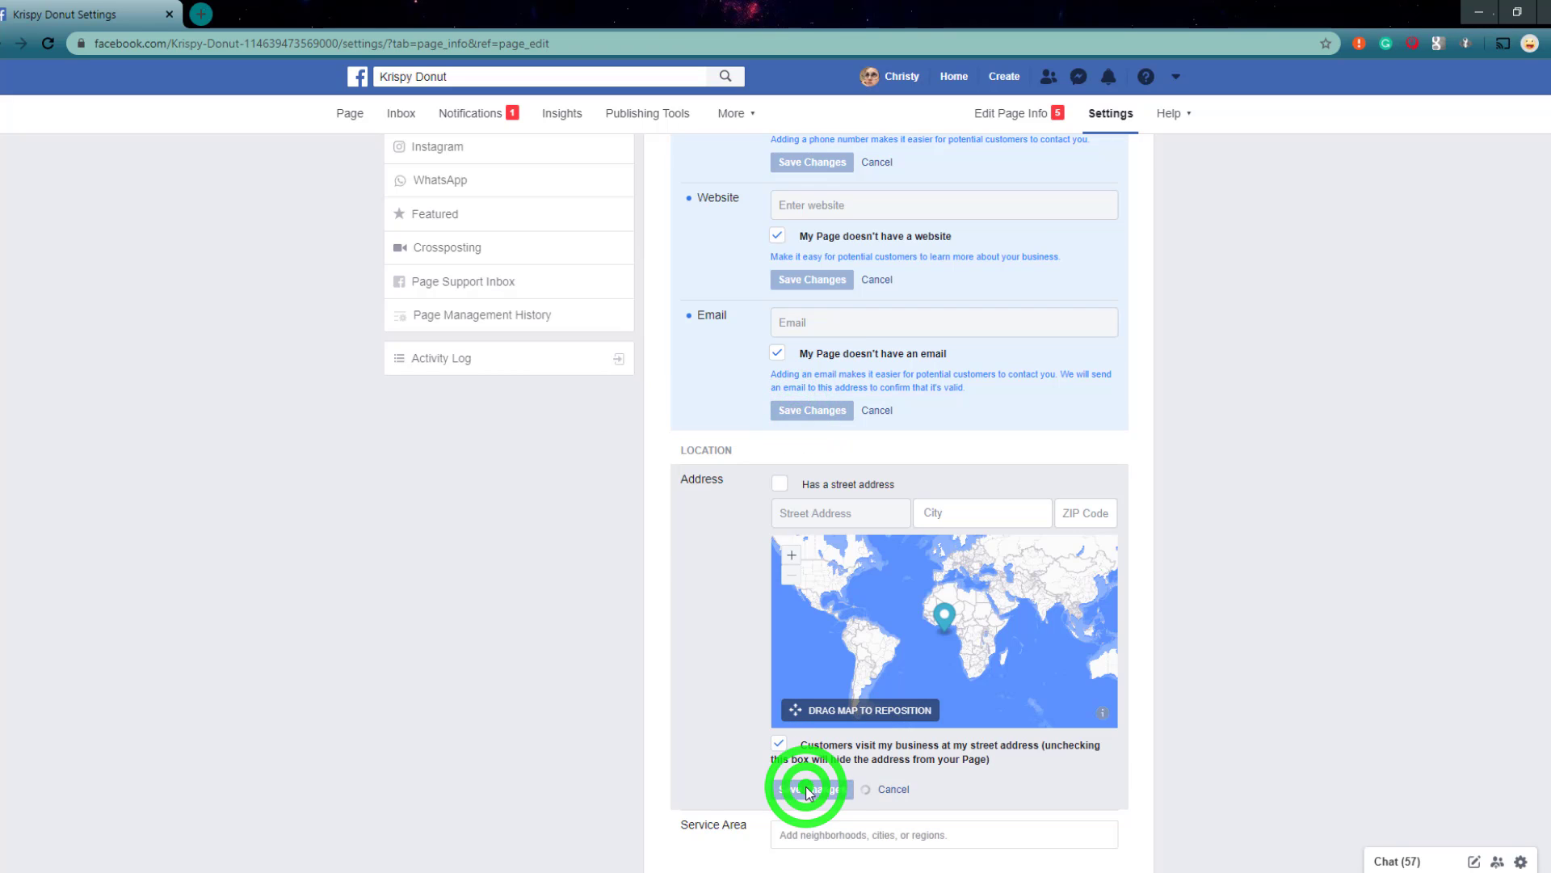
Step: Turn off the option that customers visit the business at its street address and save the address settings
click(780, 483)
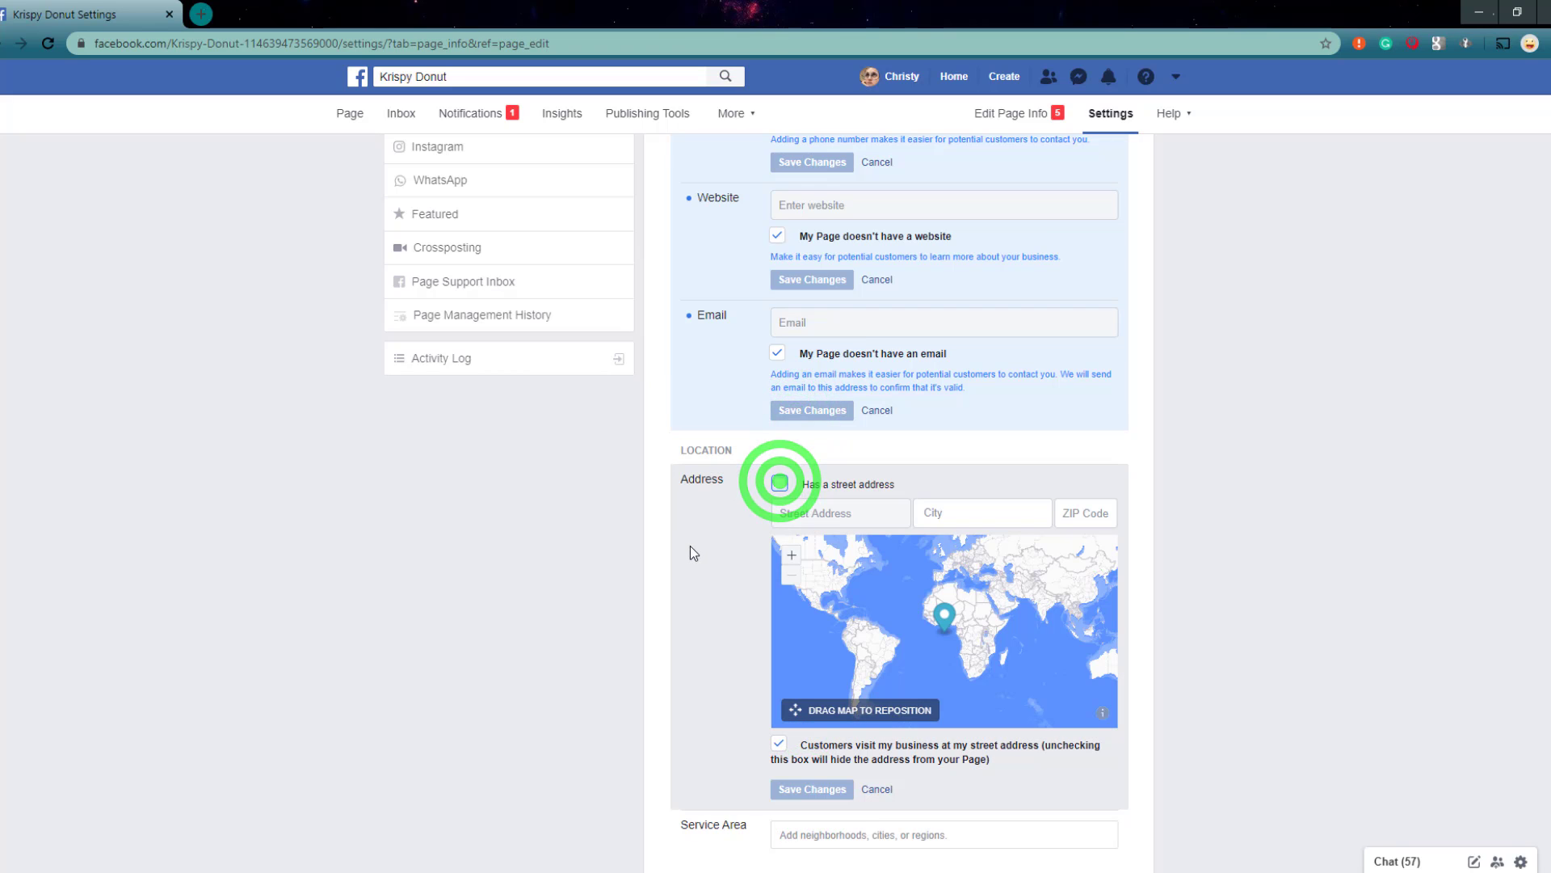
click(777, 745)
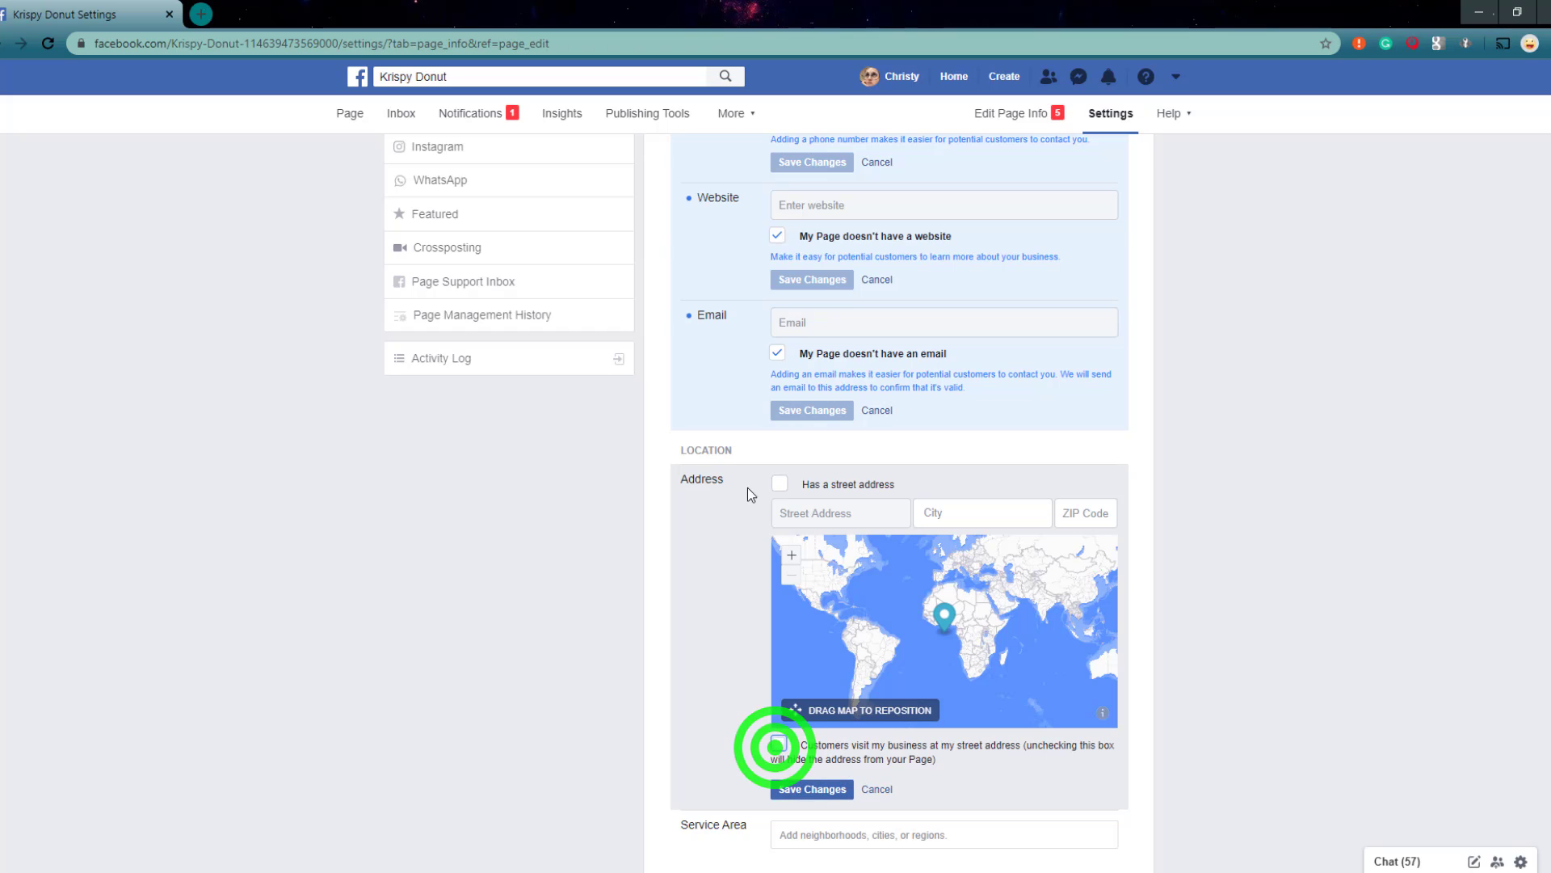
click(812, 788)
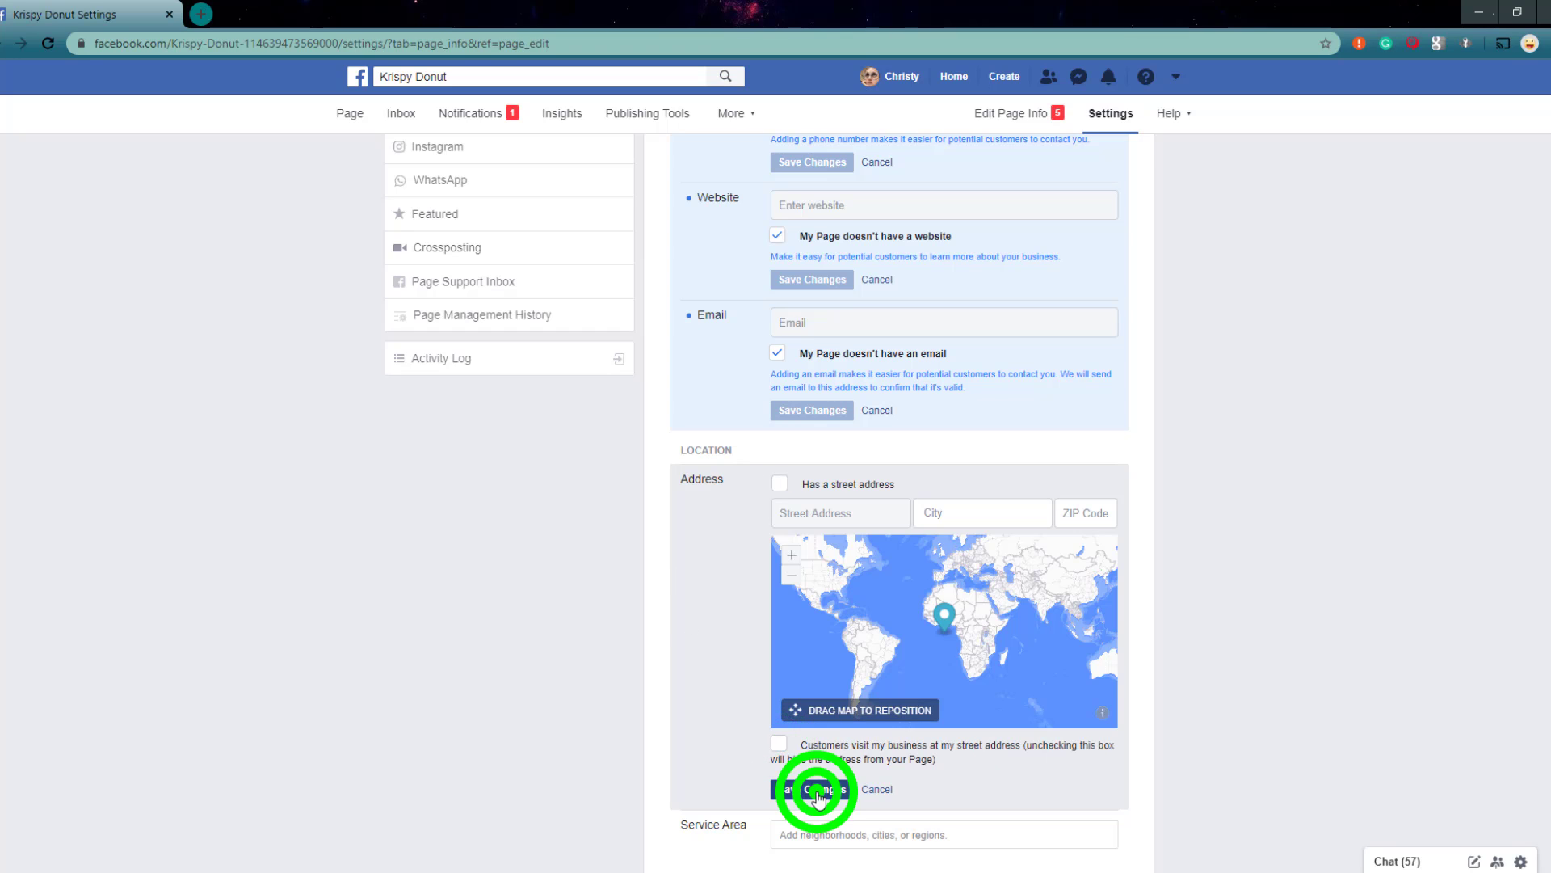
Step: In the general page settings, set the page visibility to Page unpublished and save the change
scroll(657, 618, down, 7)
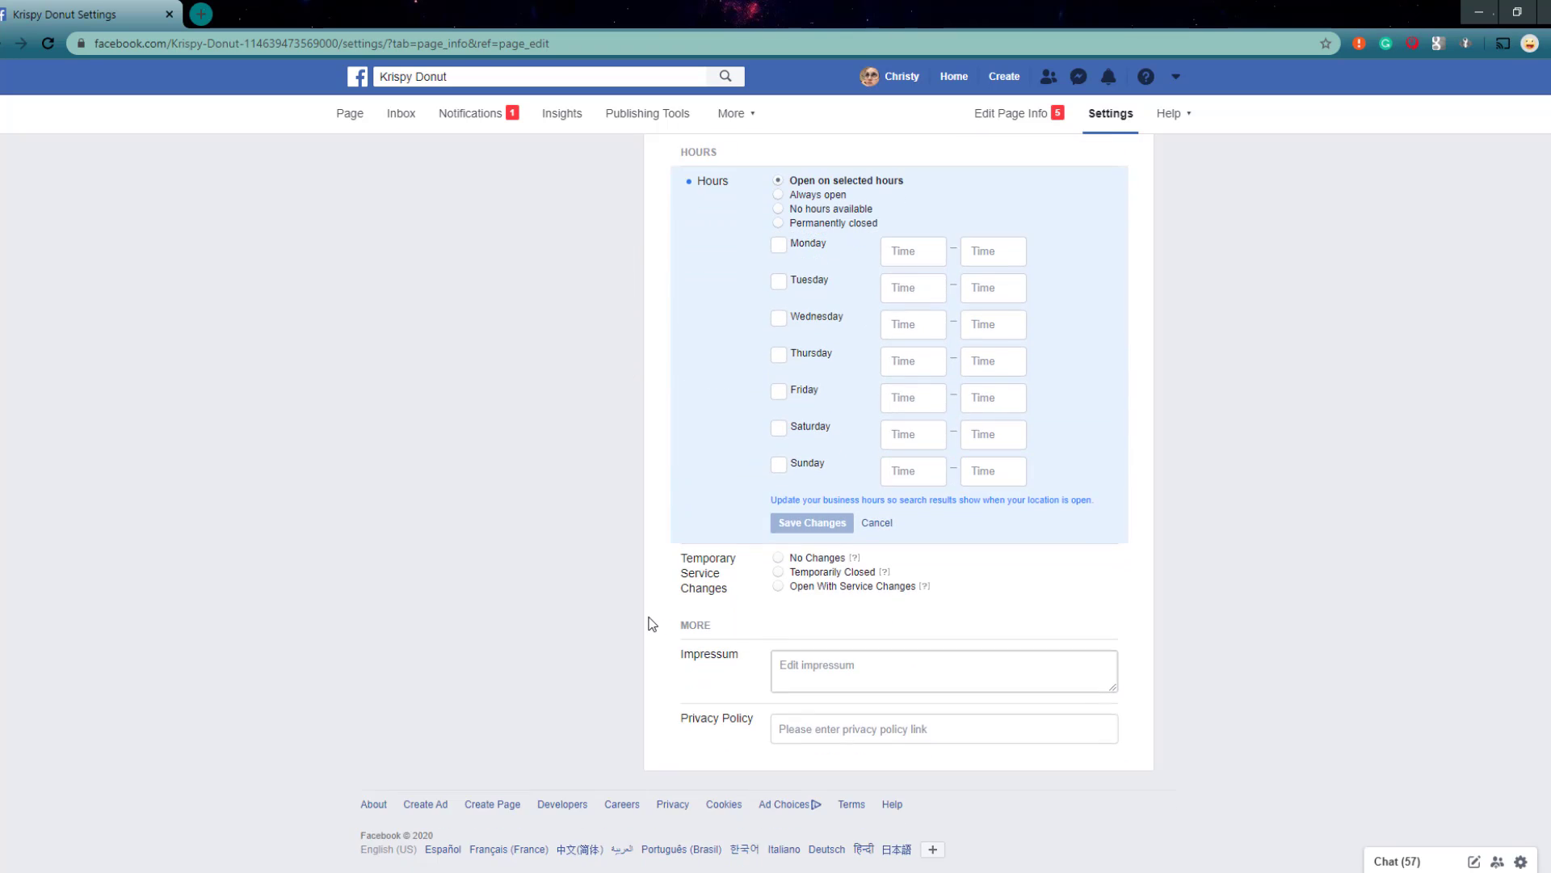
scroll(649, 622, up, 9)
scroll(649, 622, up, 5)
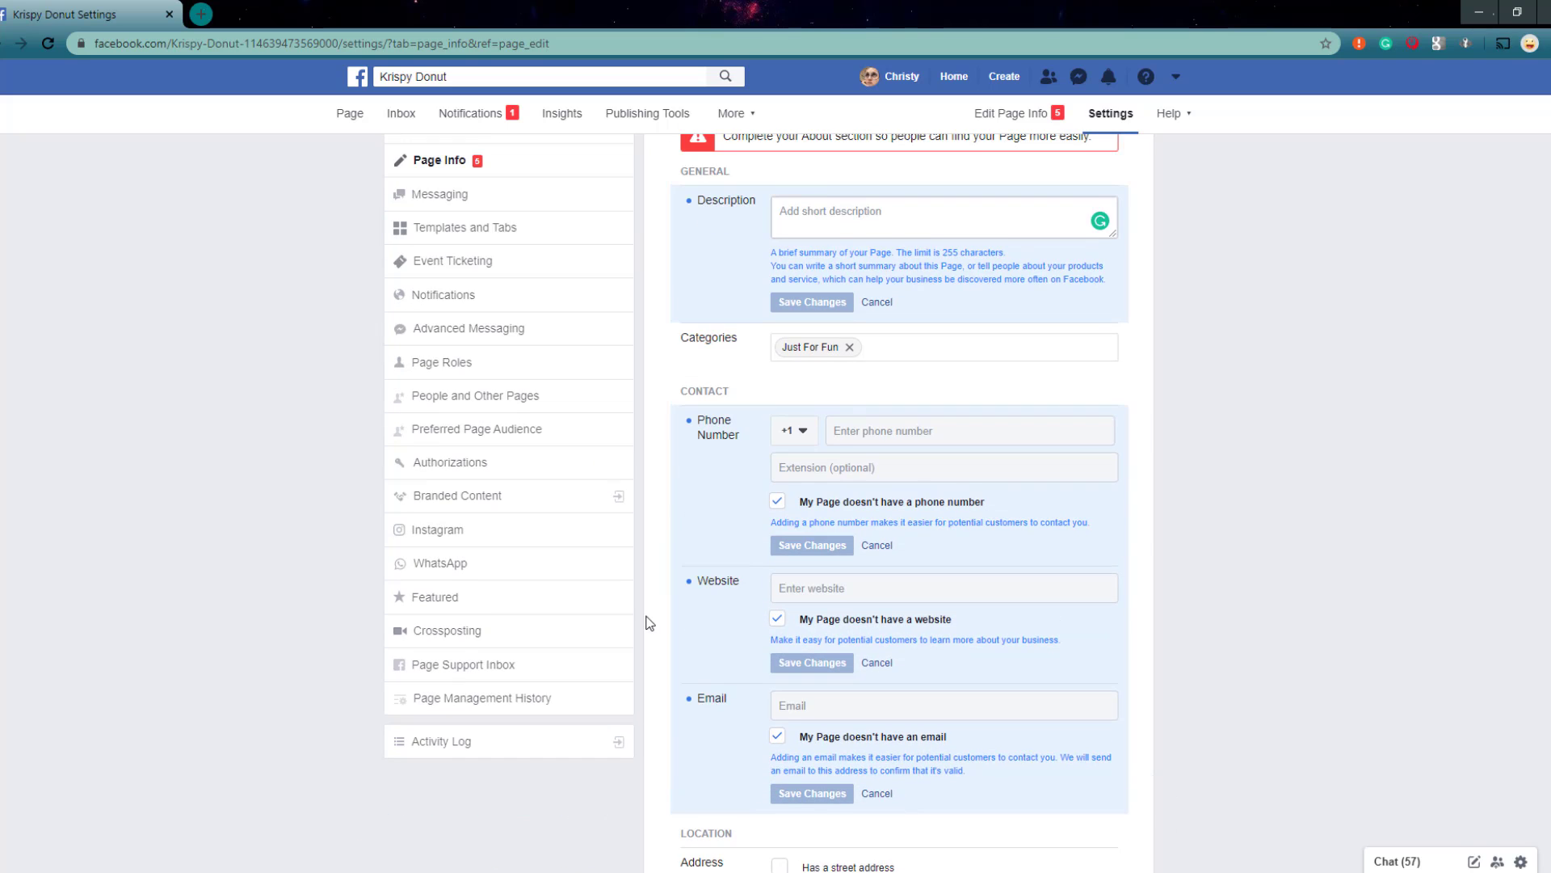
click(456, 158)
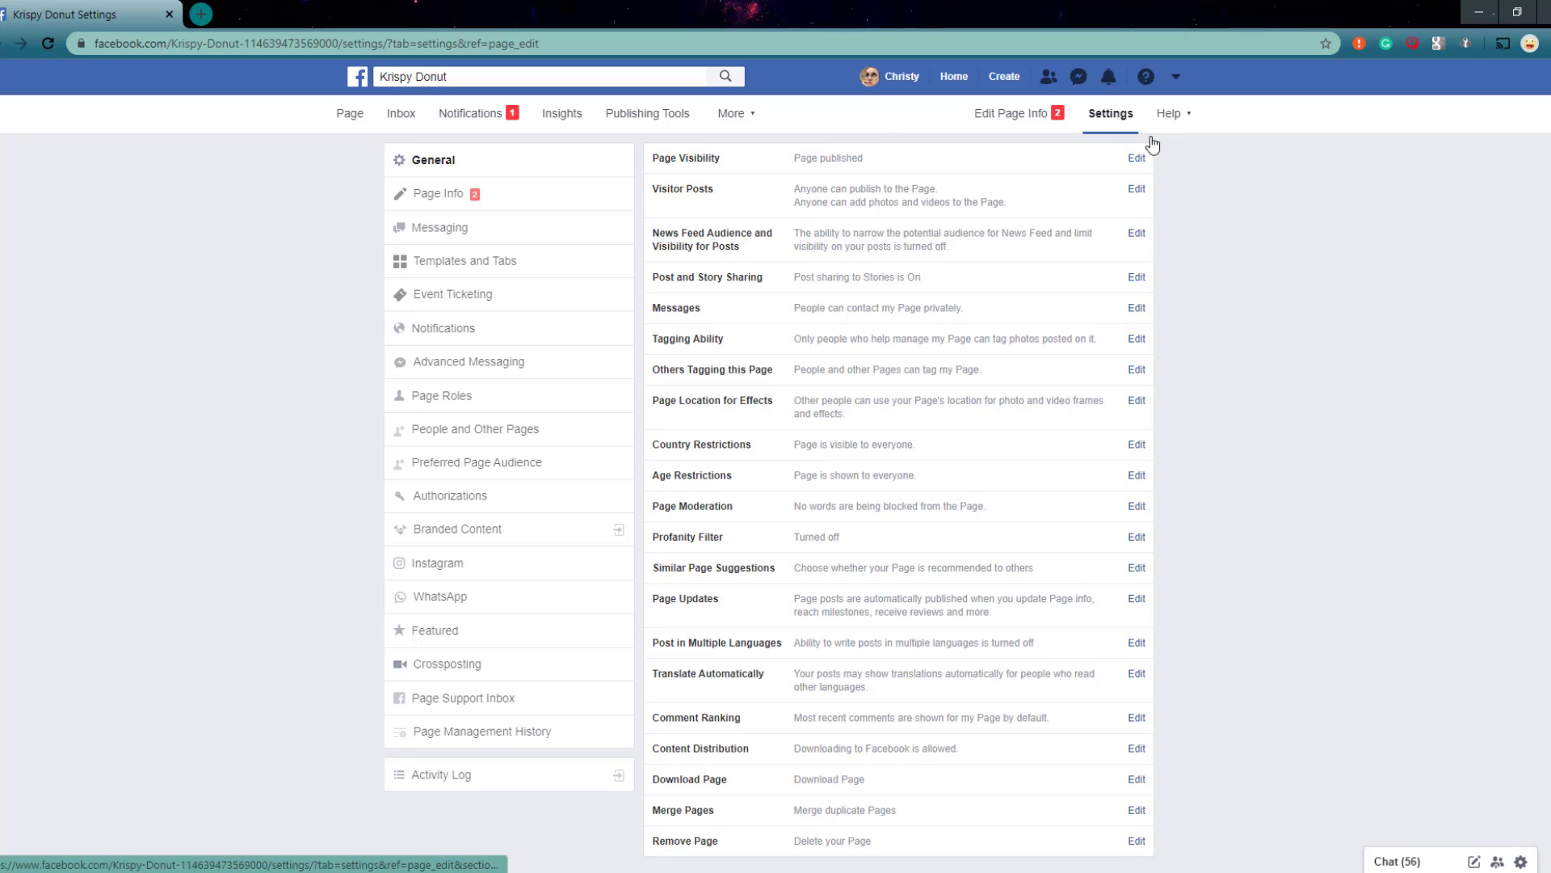
click(1137, 160)
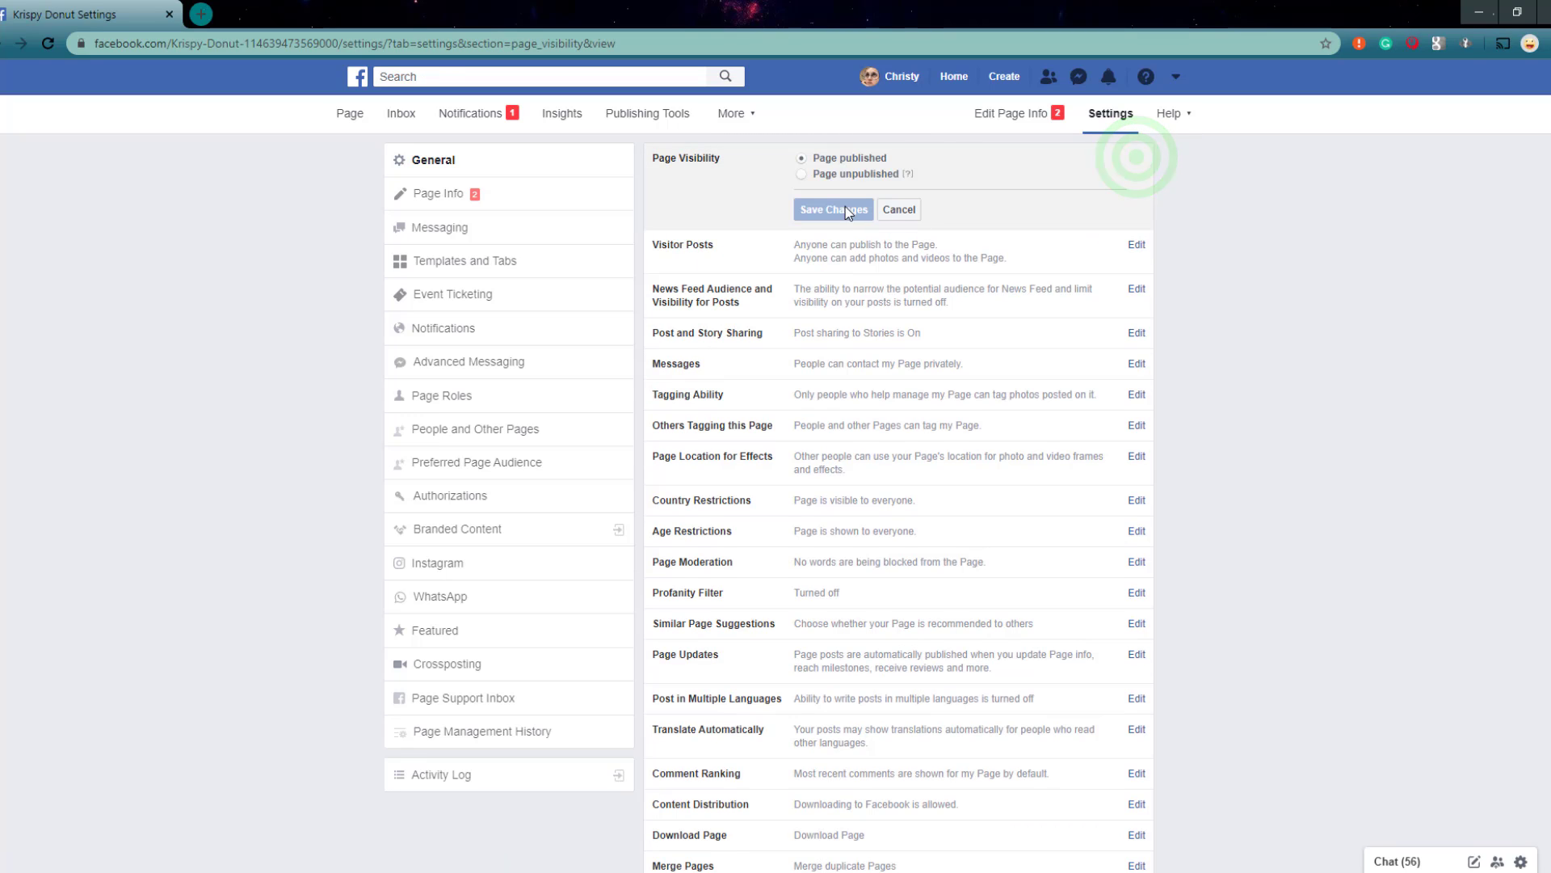
click(839, 178)
click(833, 212)
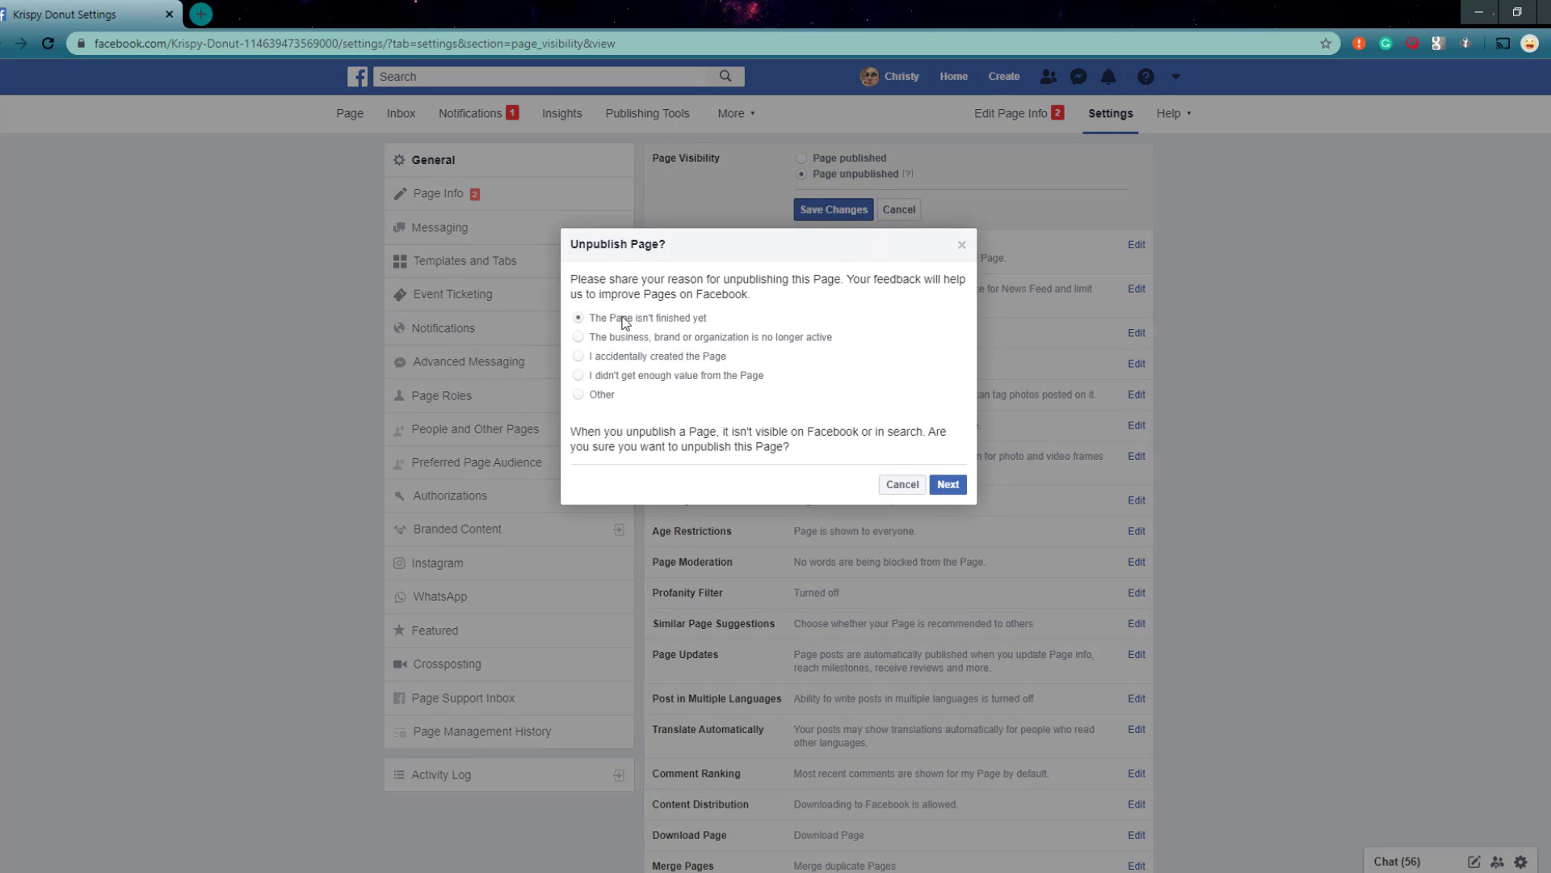
Step: Unpublish the page with the reason that it isn't finished yet, marking additional content as what is needed to finish it
click(944, 483)
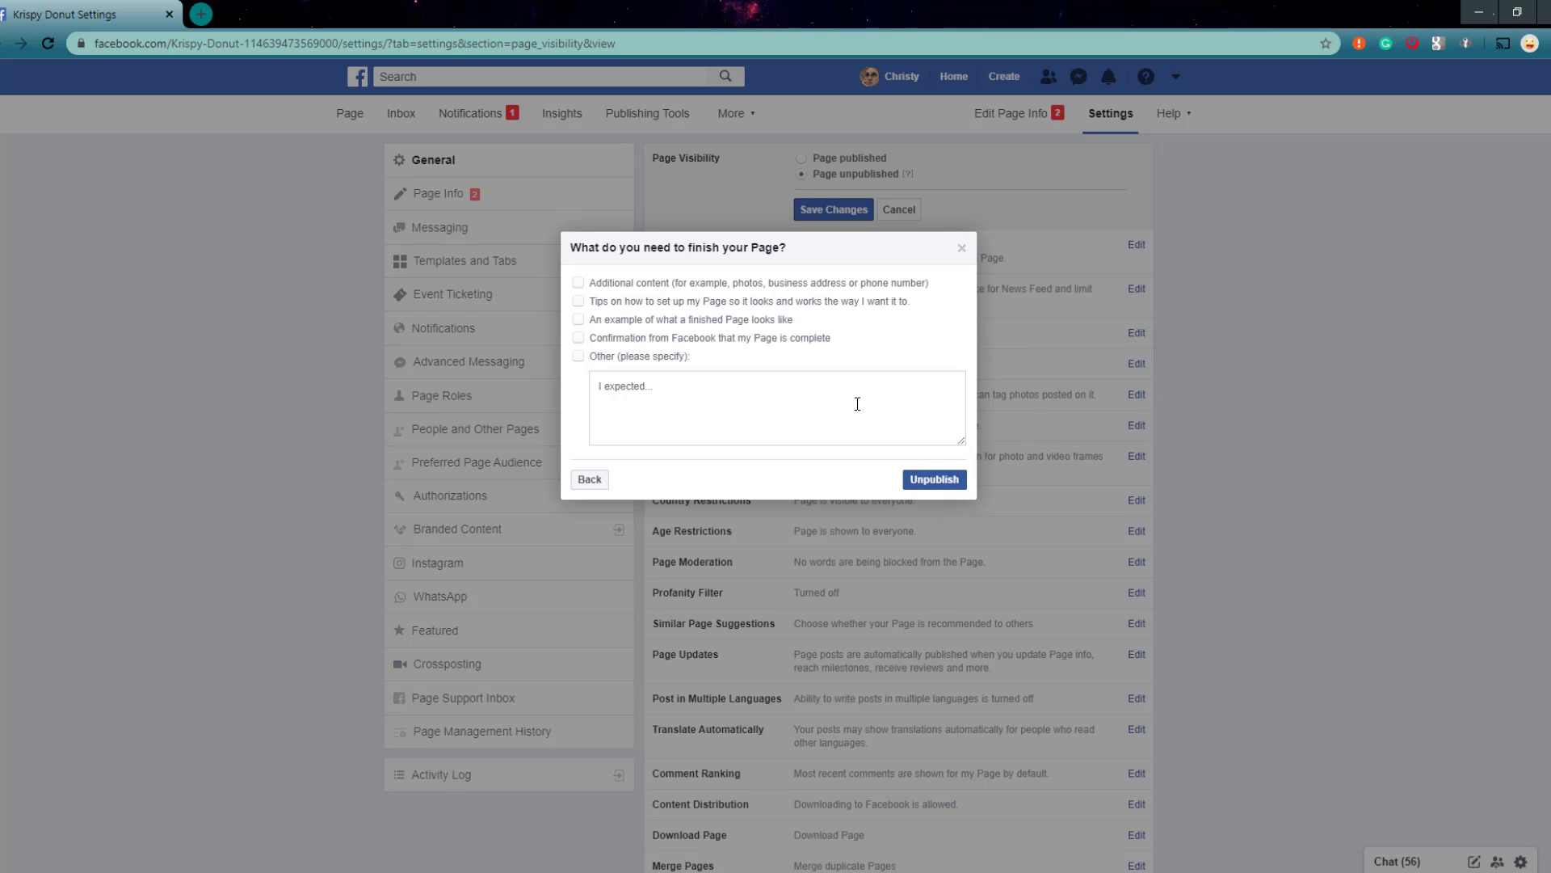
click(758, 284)
click(927, 479)
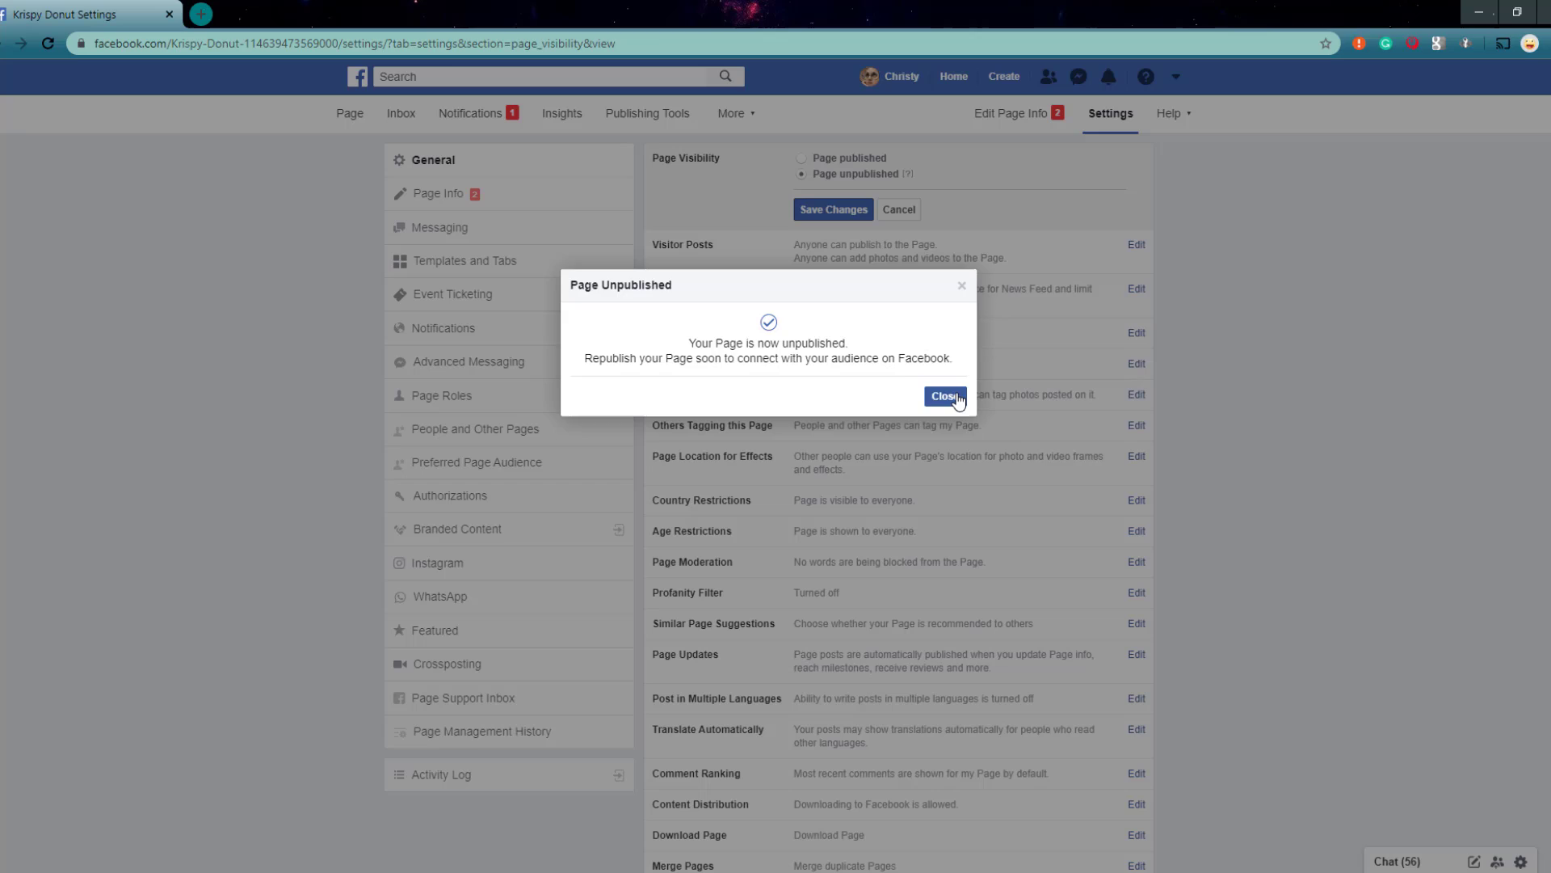
click(947, 396)
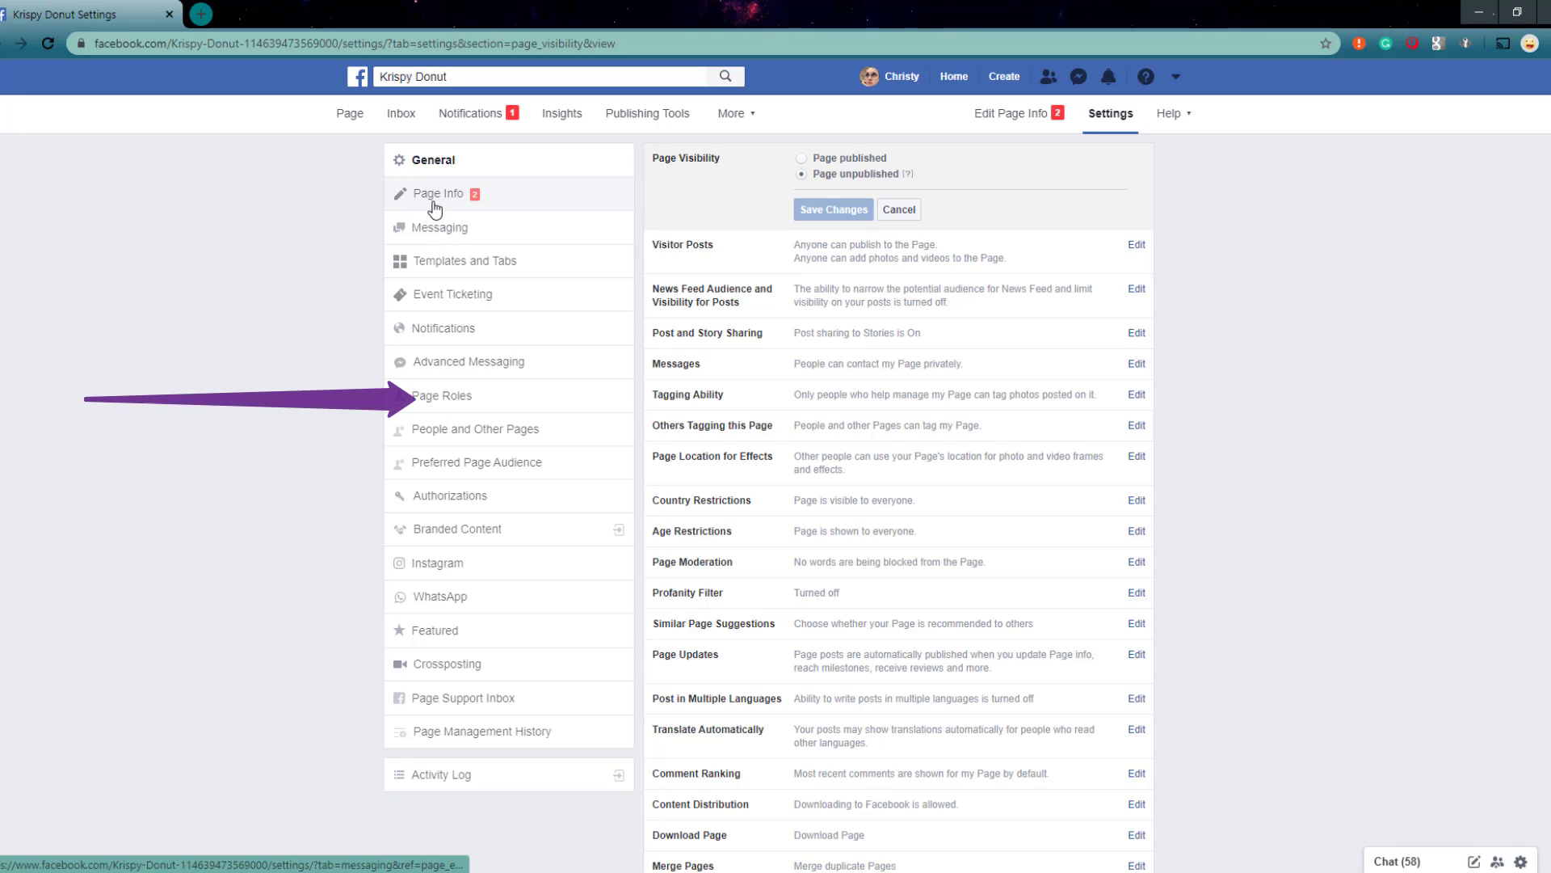
Step: Open the page roles settings and examine the assignable roles and the description of the existing Admin role
click(435, 407)
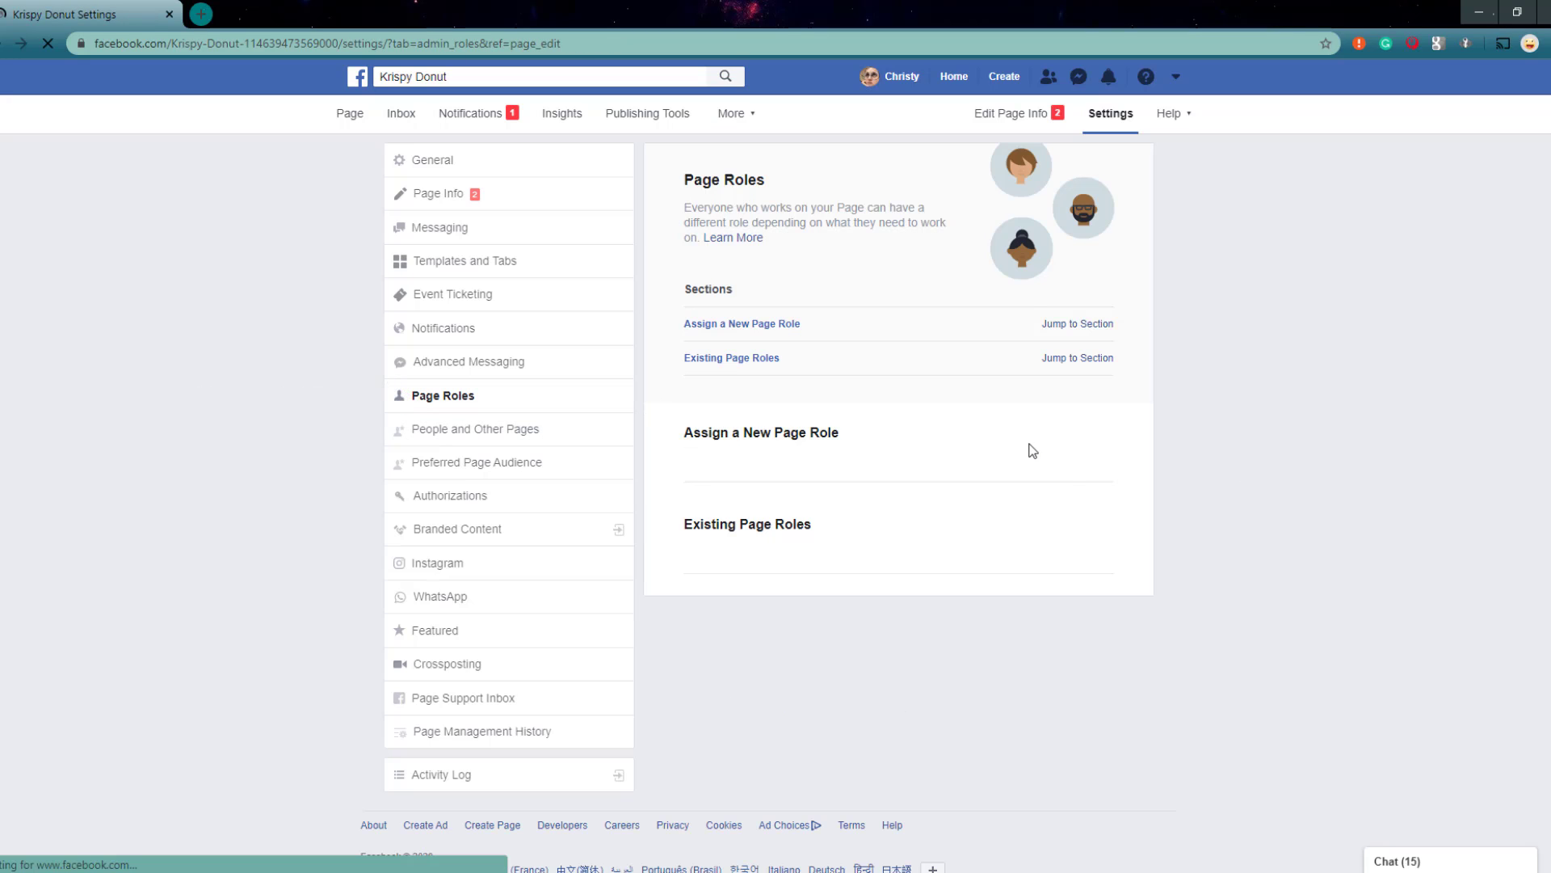
scroll(1033, 450, down, 1)
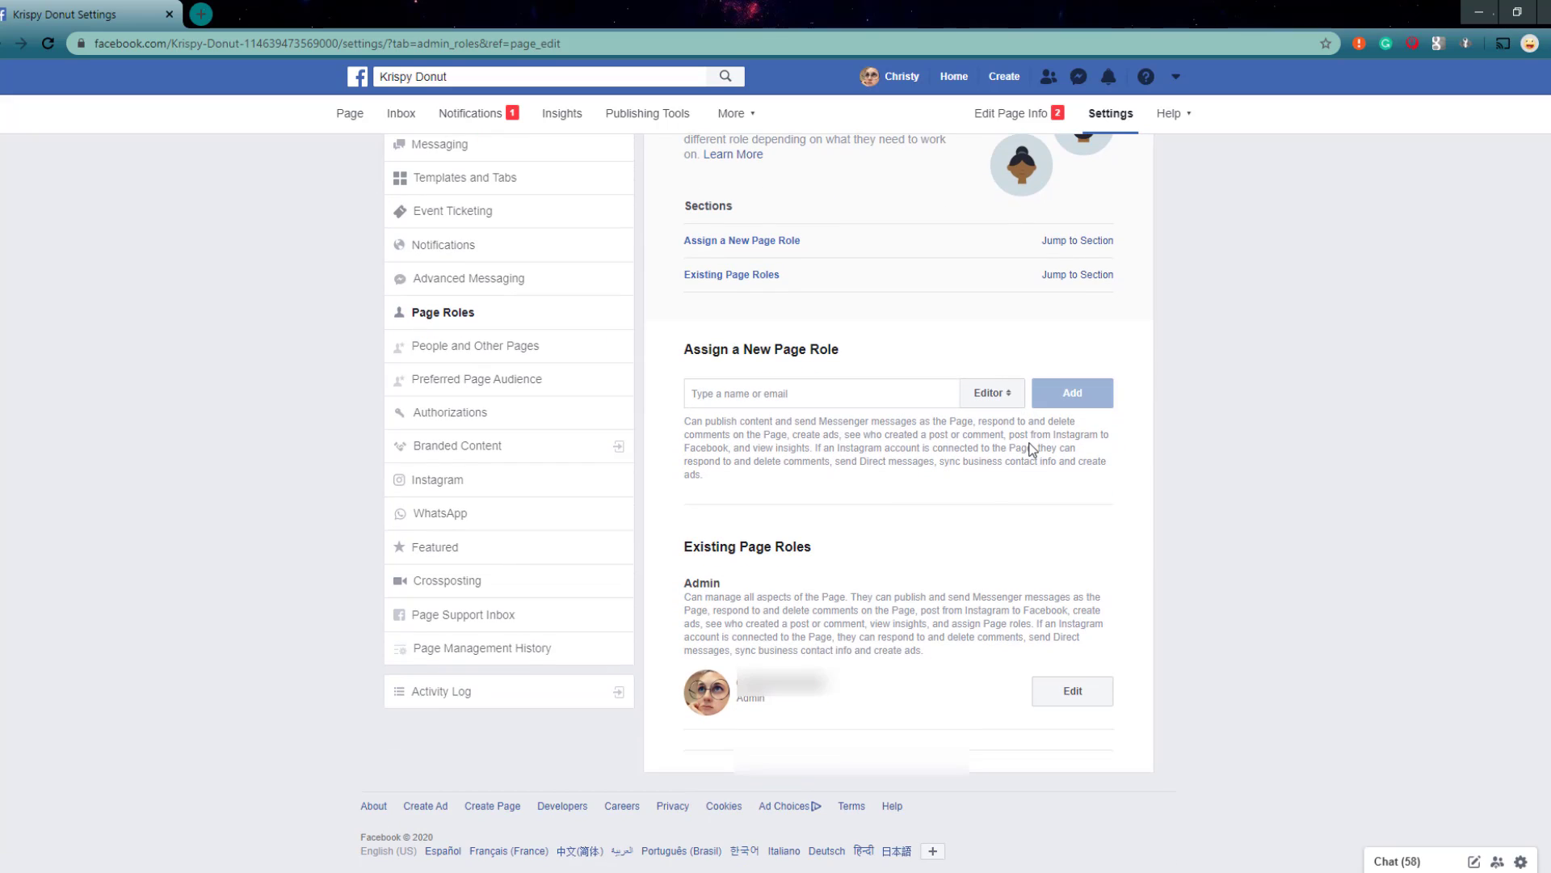
click(980, 395)
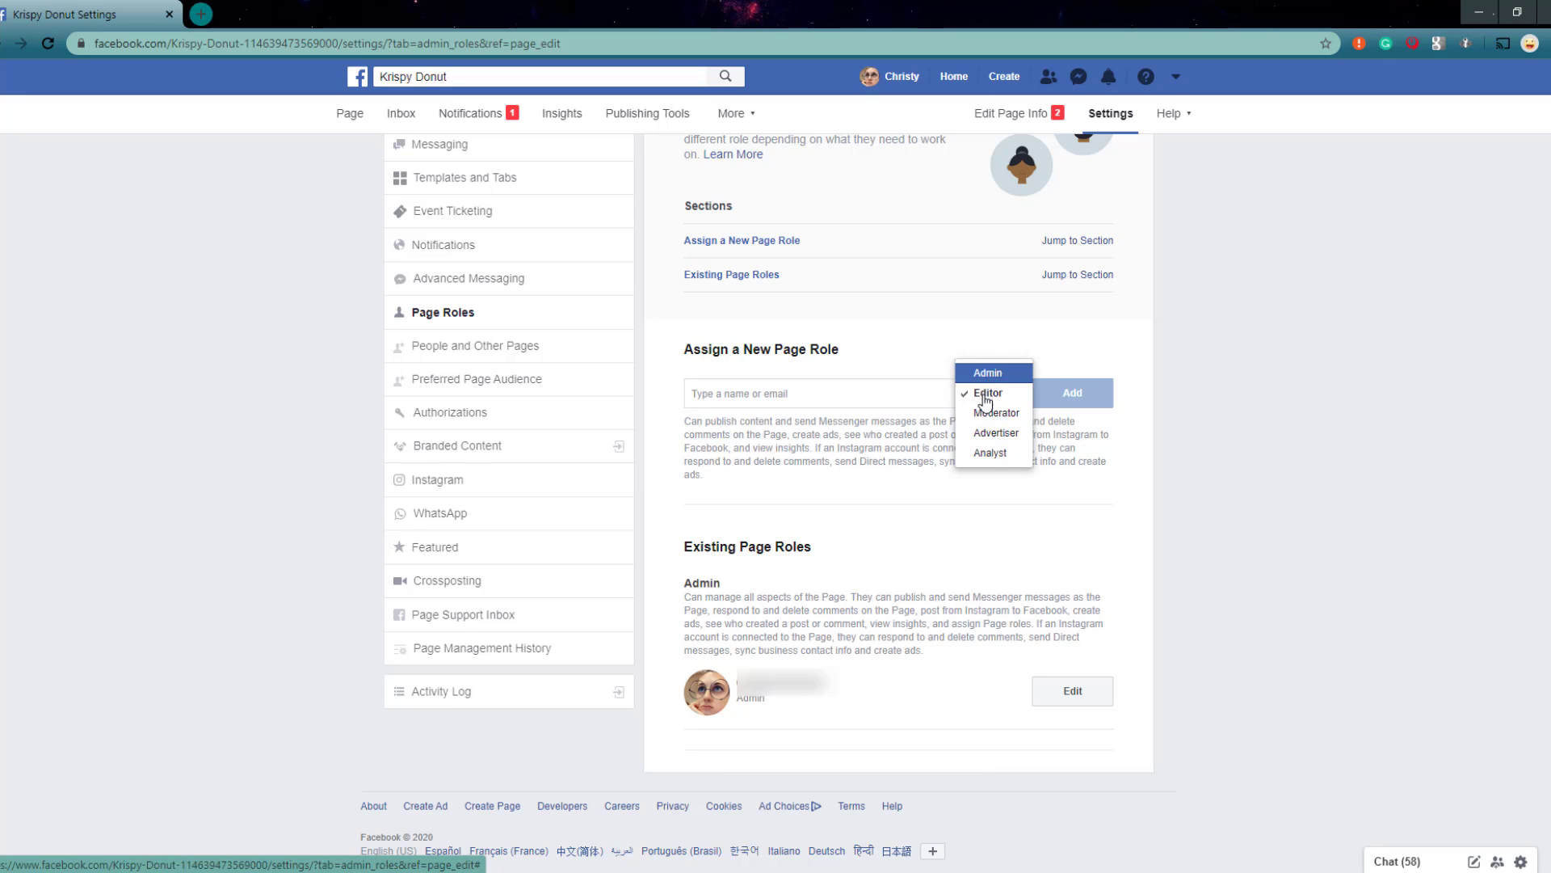
click(853, 618)
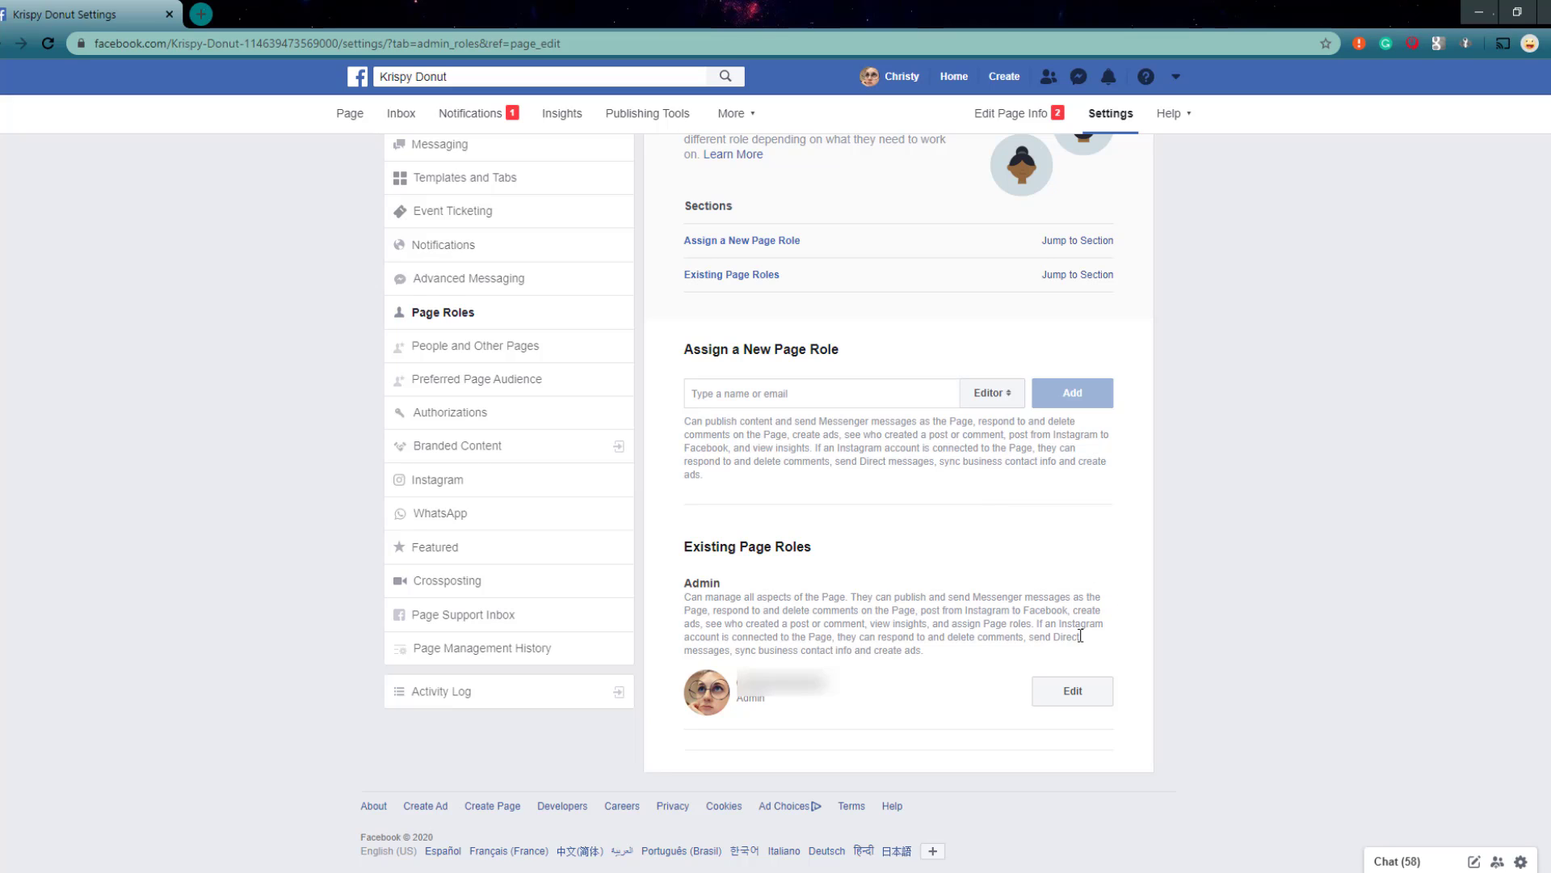
drag(680, 577, 731, 594)
click(721, 588)
Step: Choose a suggested person for a new page role and set their role to Admin without adding them
click(780, 396)
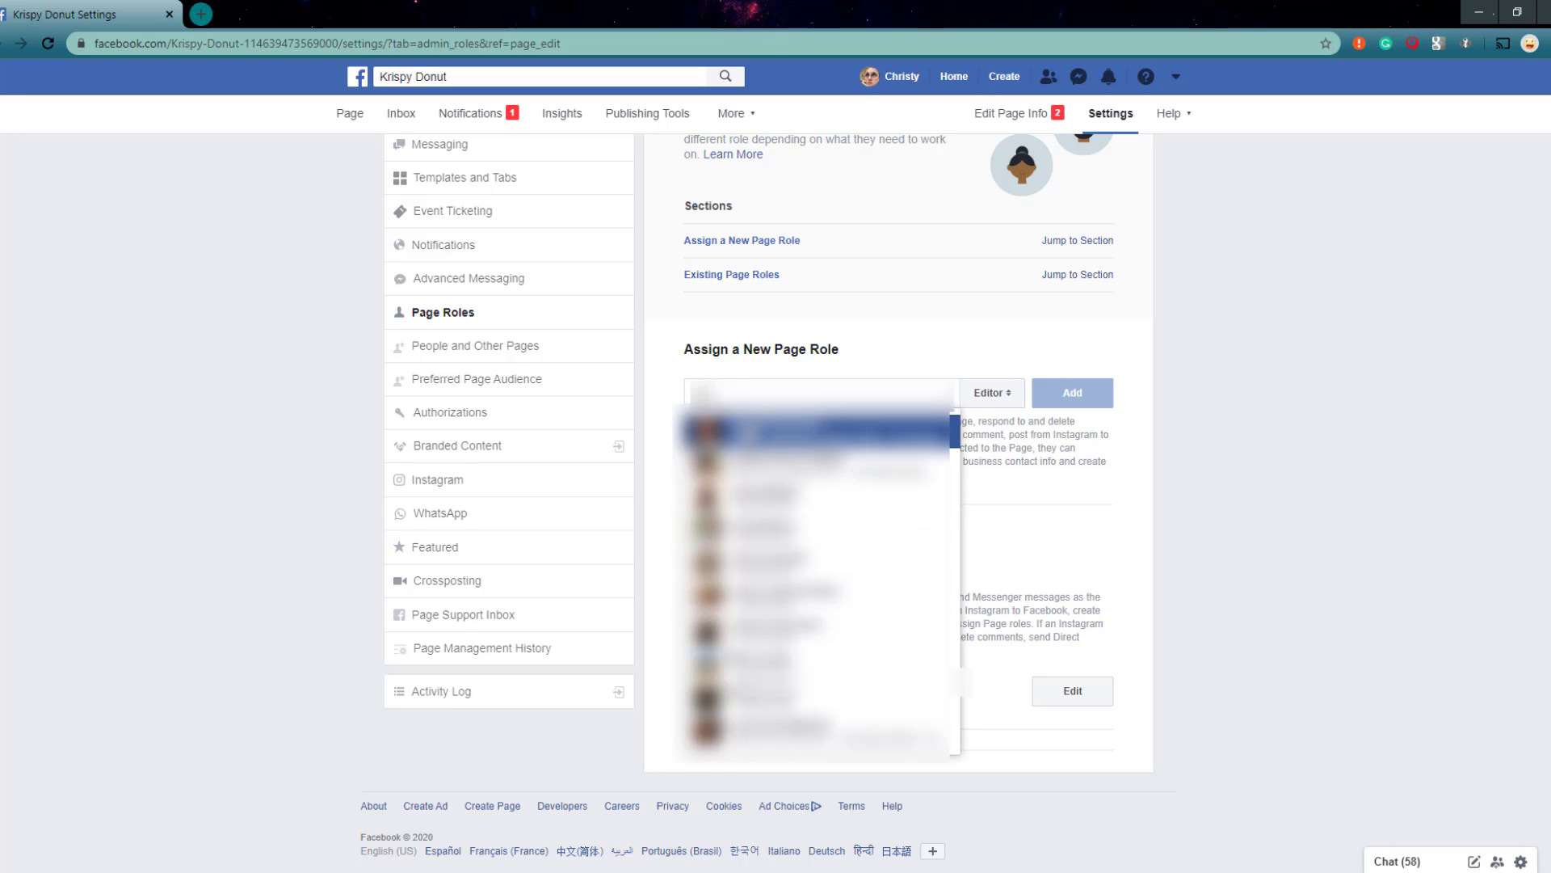
click(747, 426)
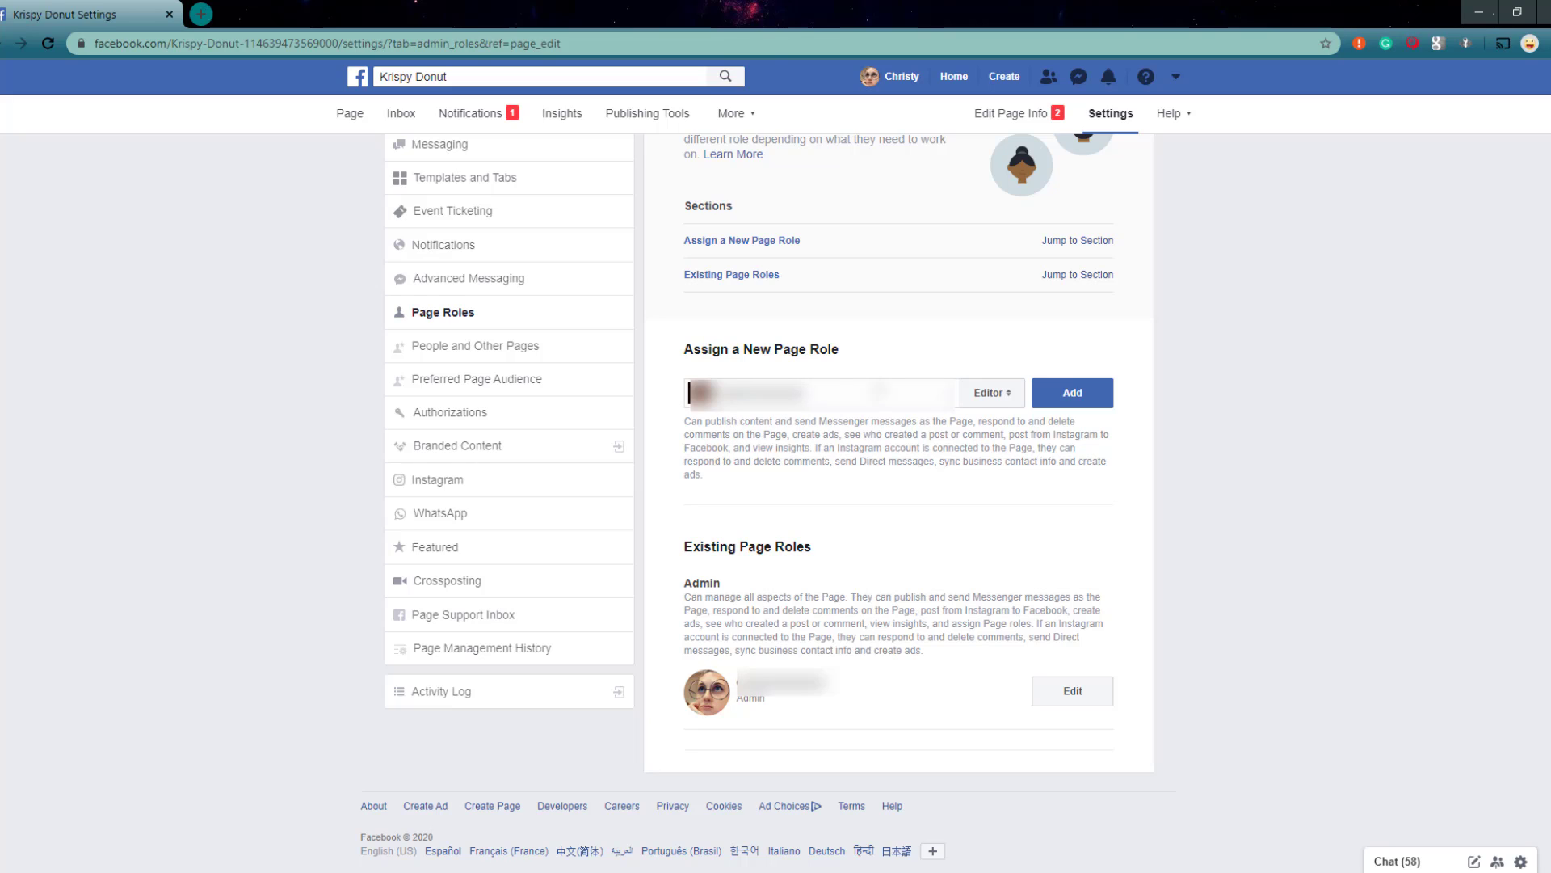
click(984, 394)
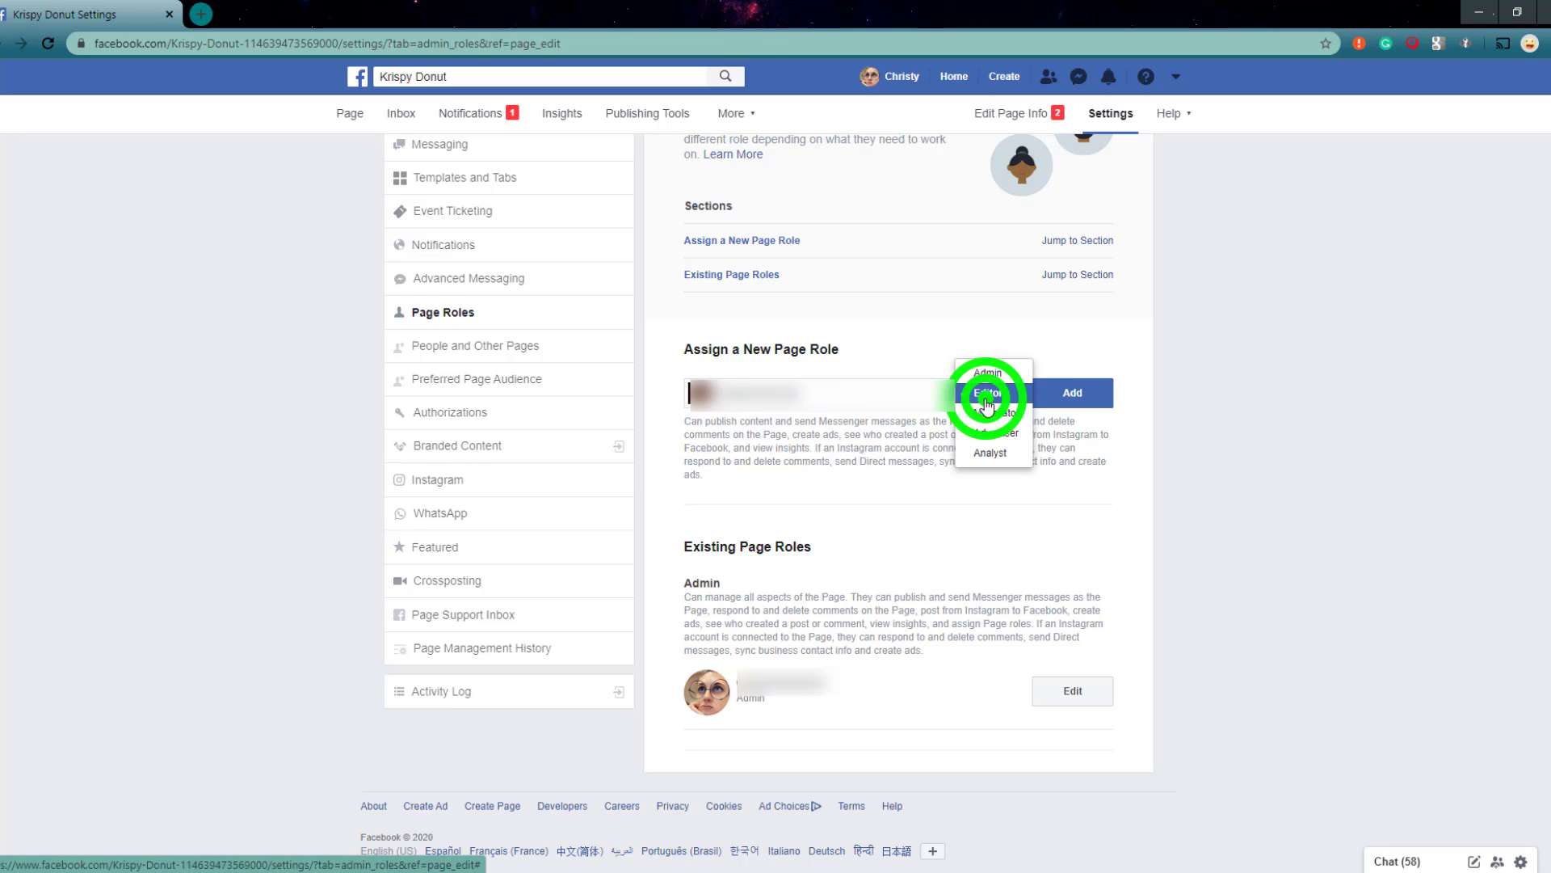
click(980, 371)
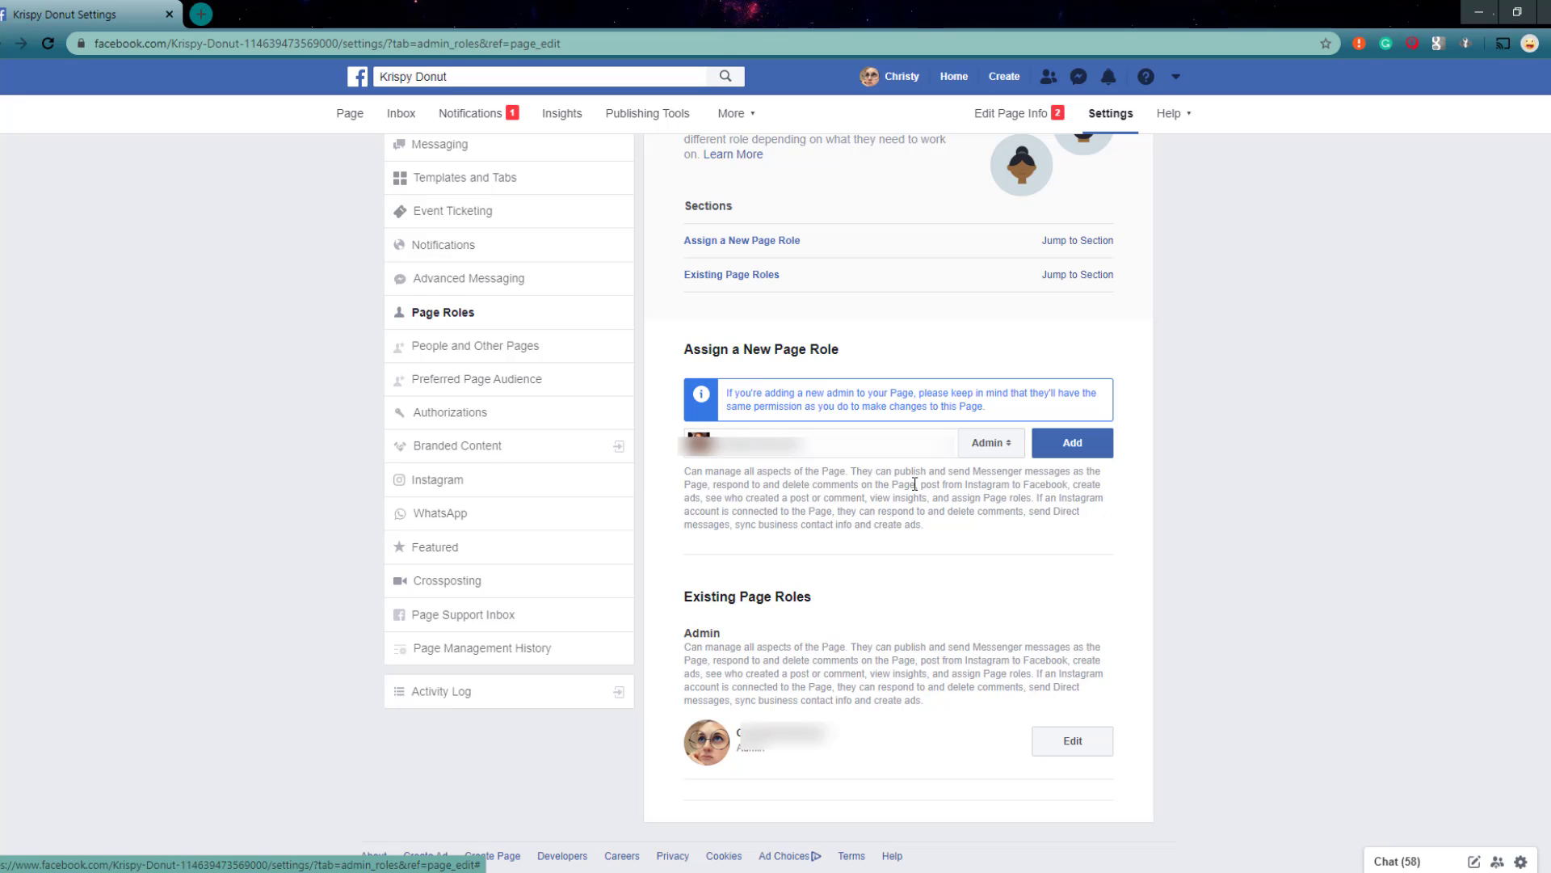
Step: Clear the chosen person from the new page role and set the role back to Editor
click(954, 452)
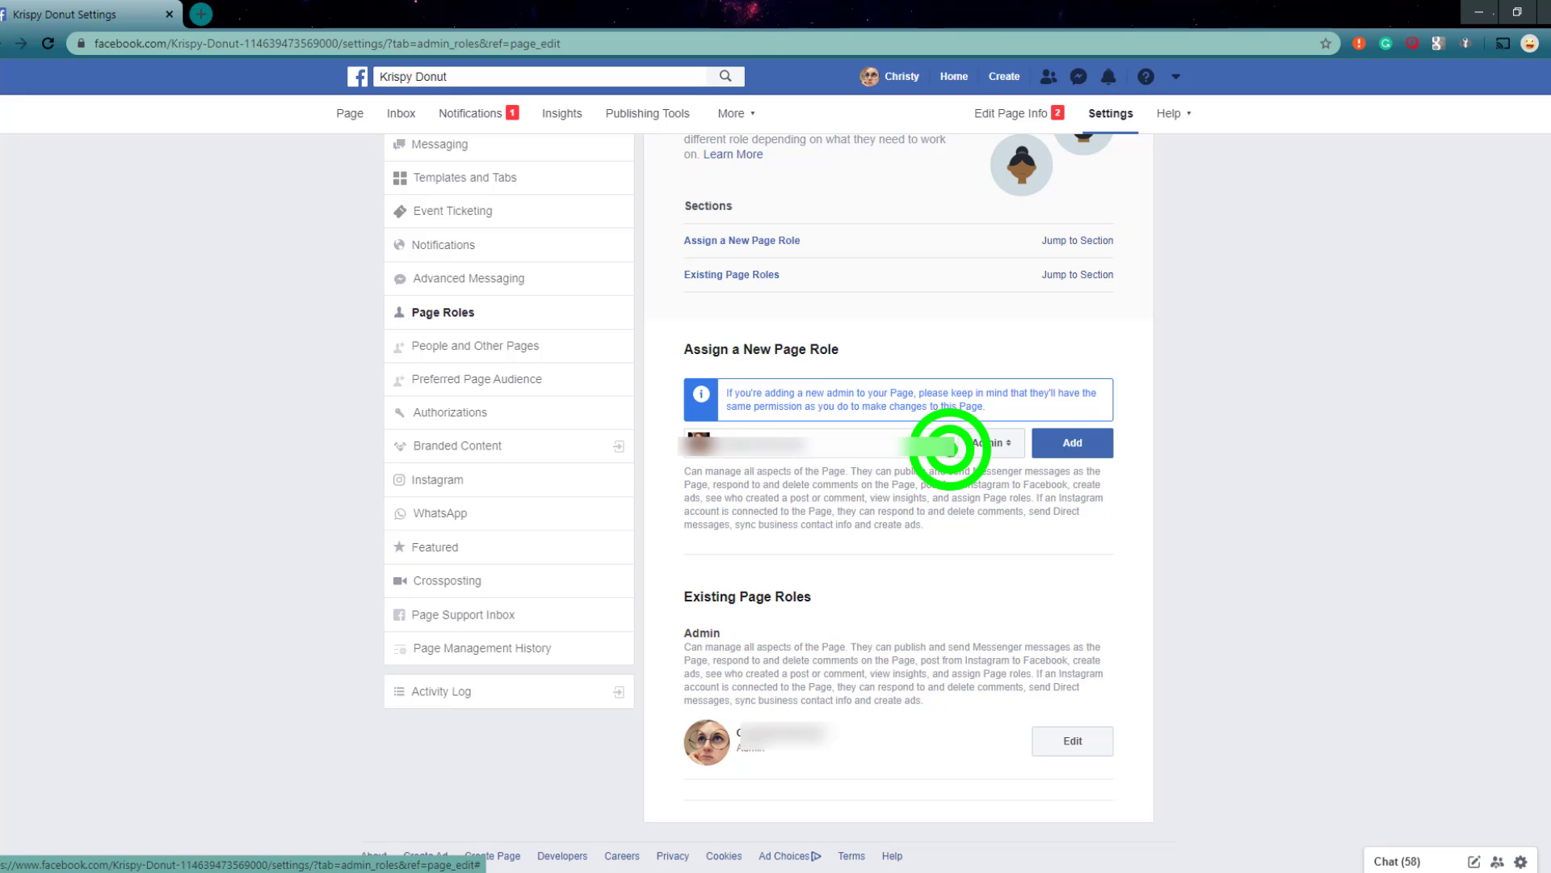
click(956, 449)
click(955, 446)
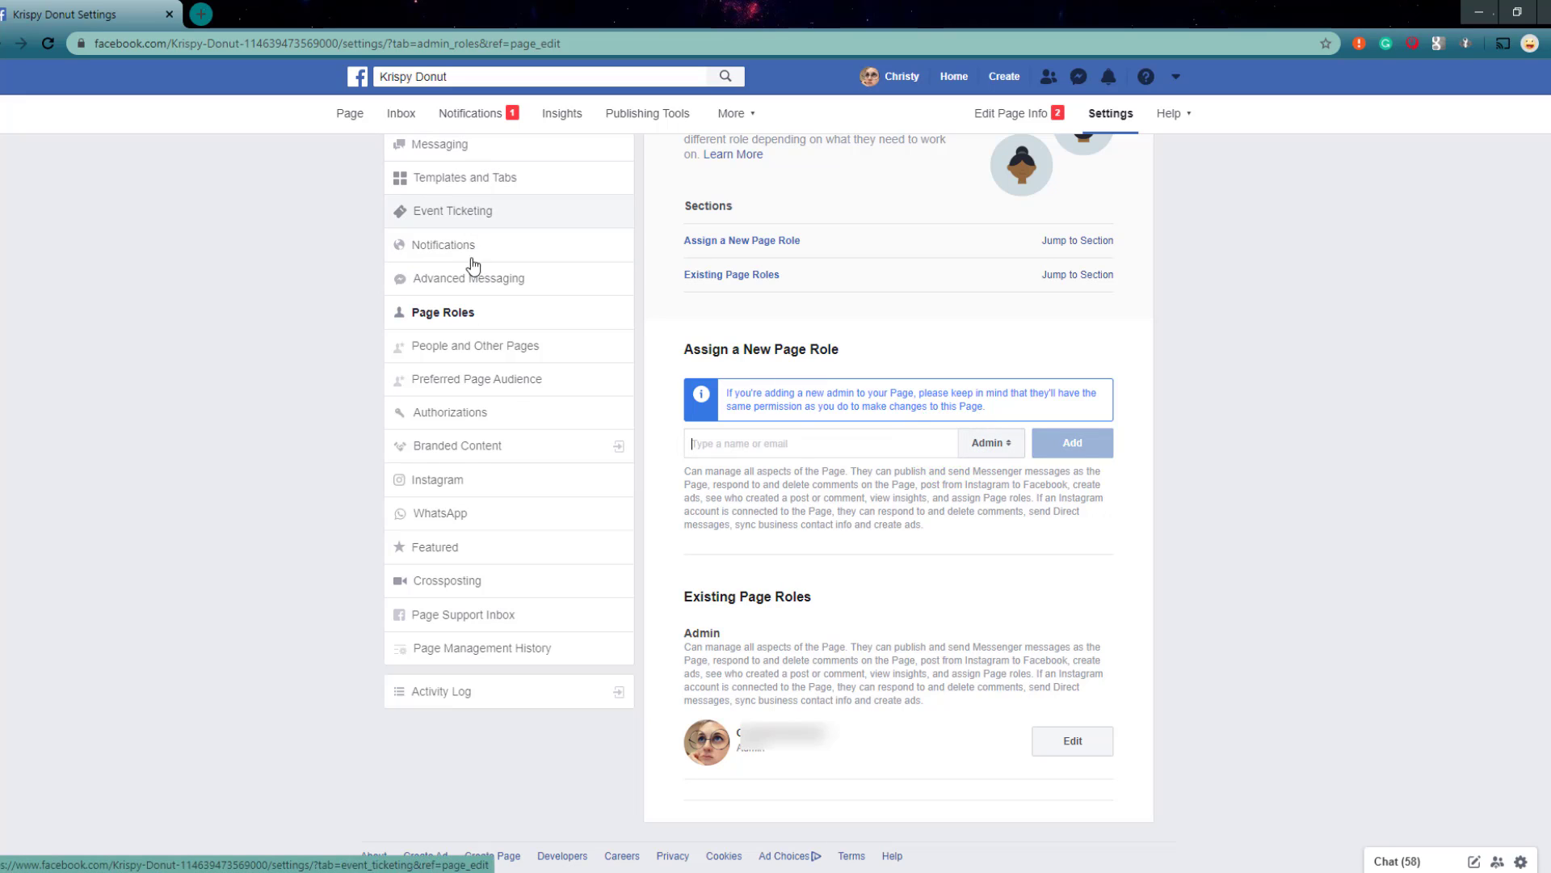
click(987, 442)
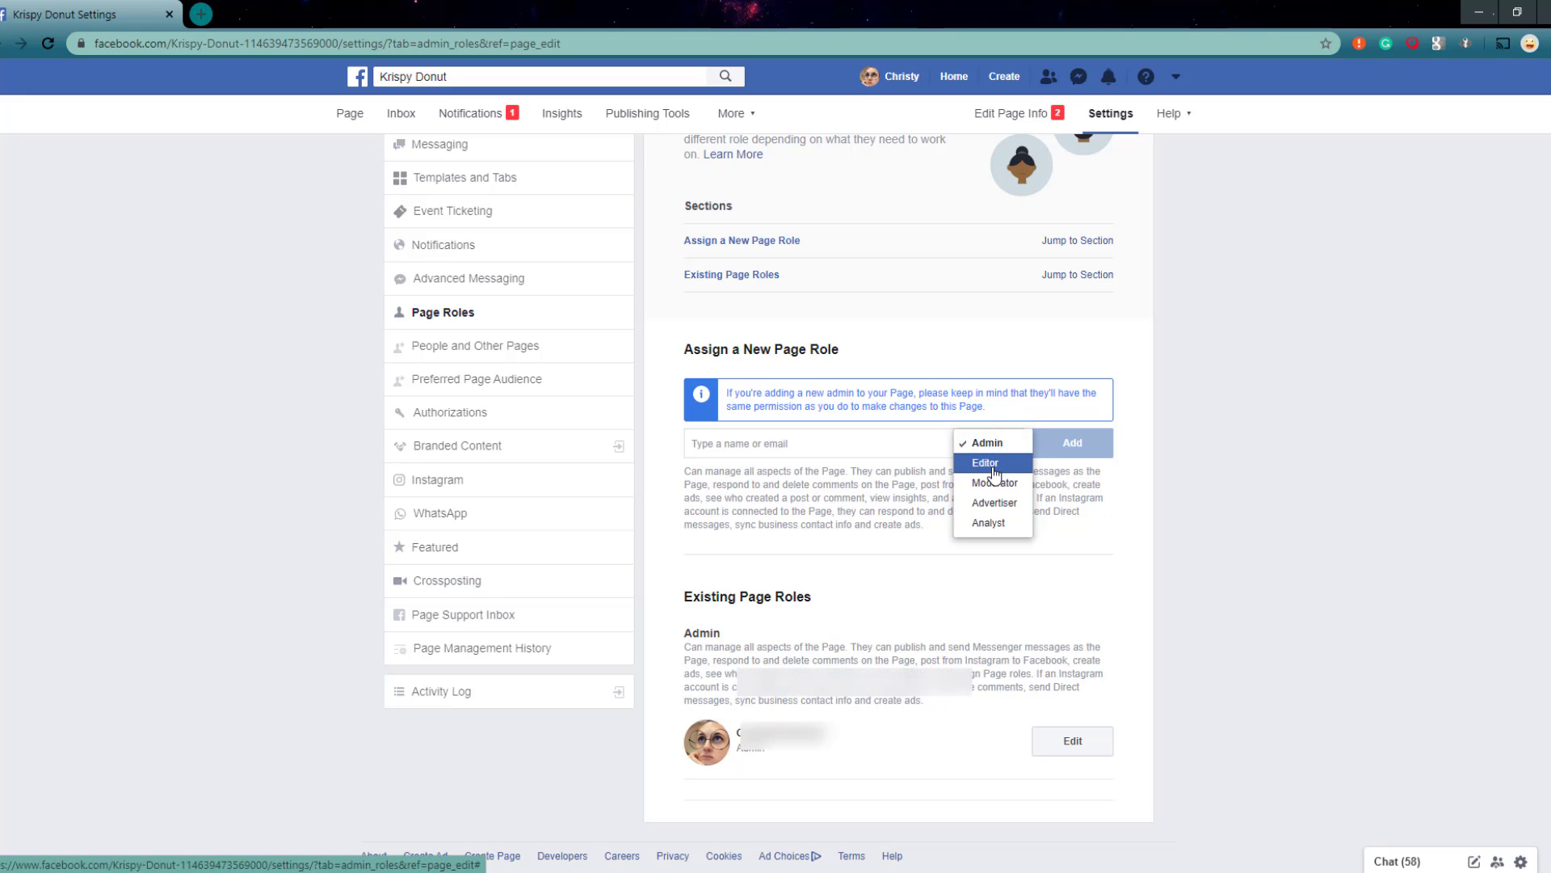
click(995, 472)
click(995, 472)
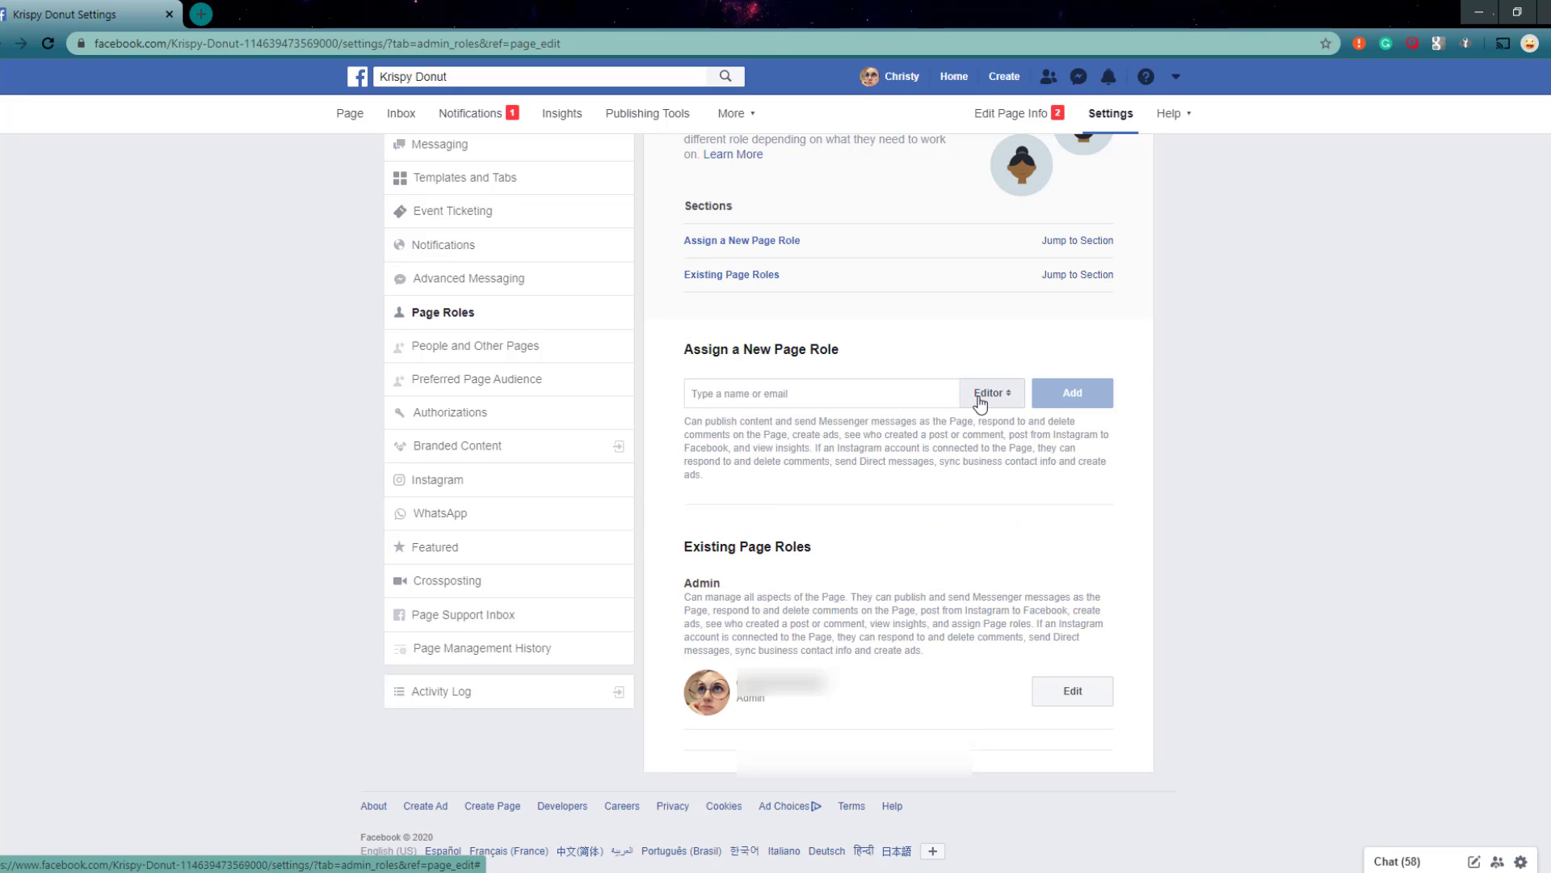
Step: Switch the new page role through Moderator, Advertiser and Analyst to read what each one permits
scroll(980, 404, up, 1)
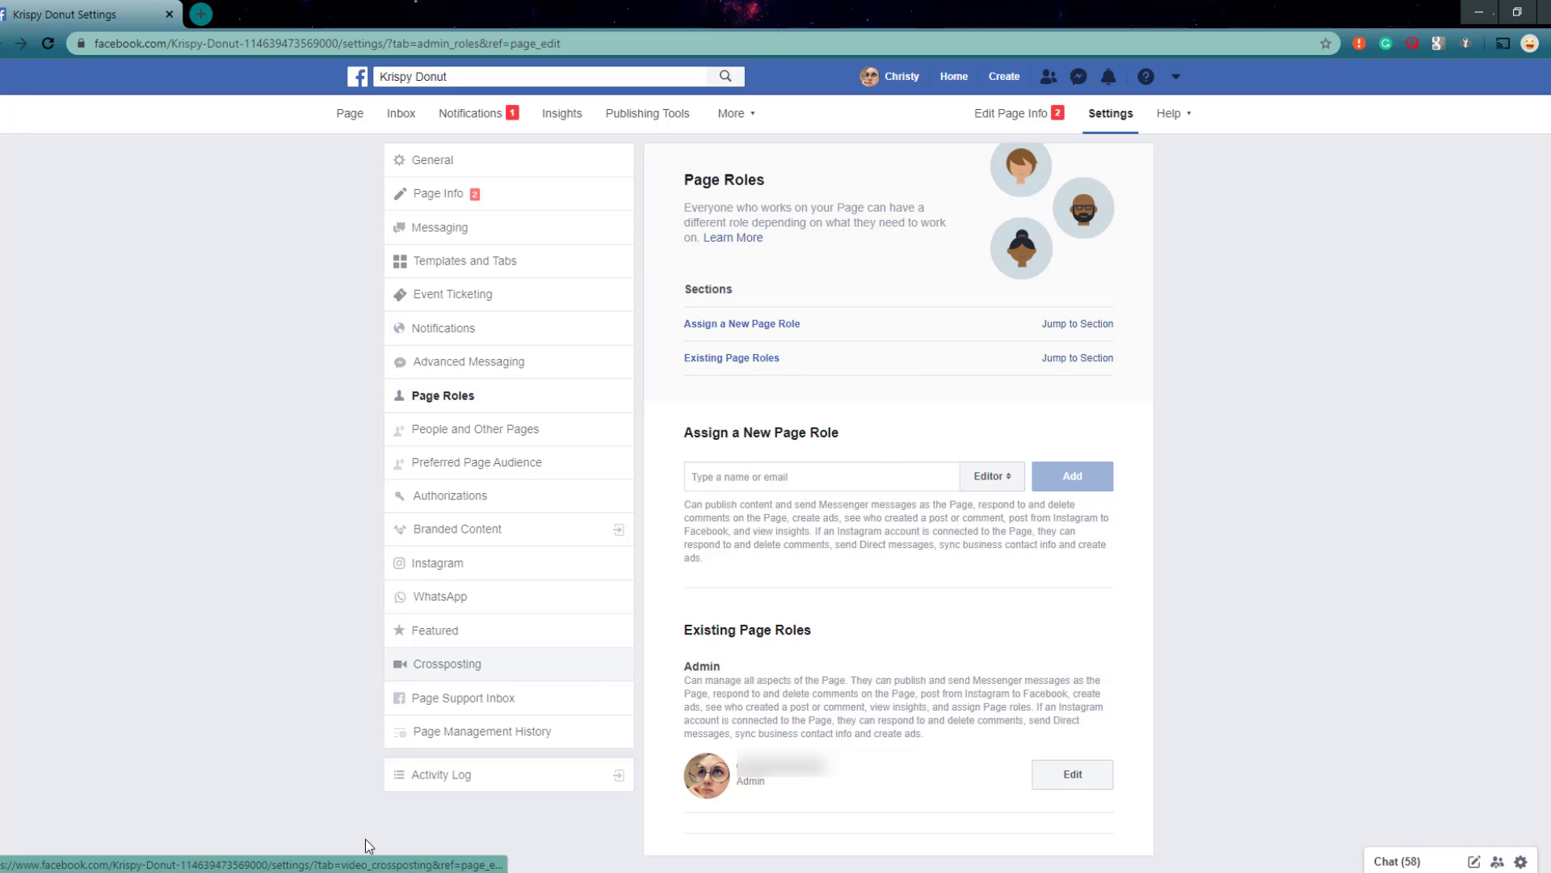
click(981, 476)
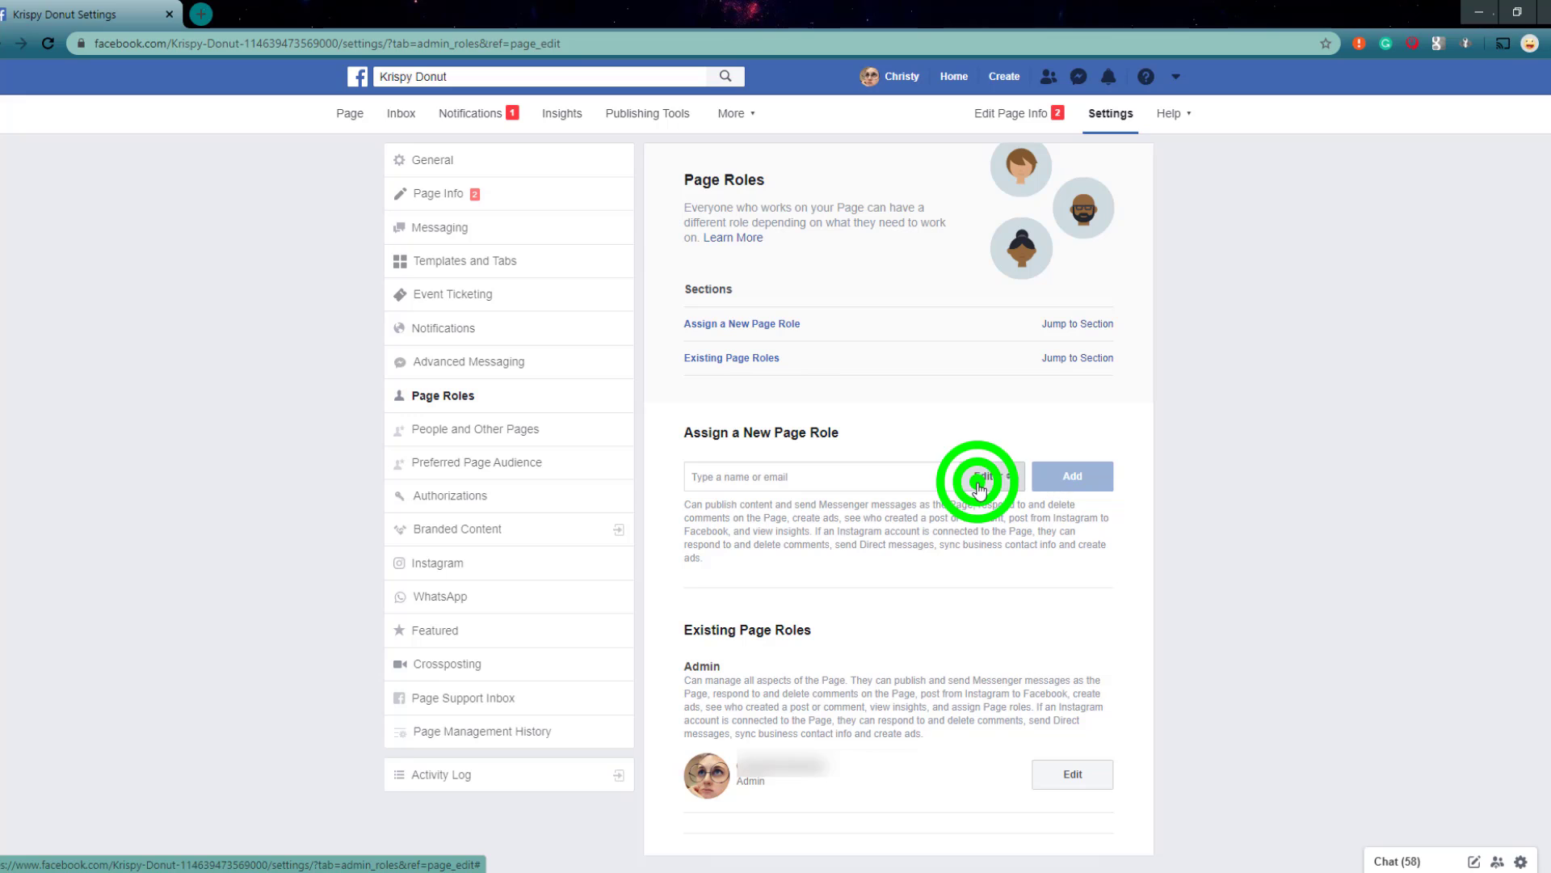
click(979, 499)
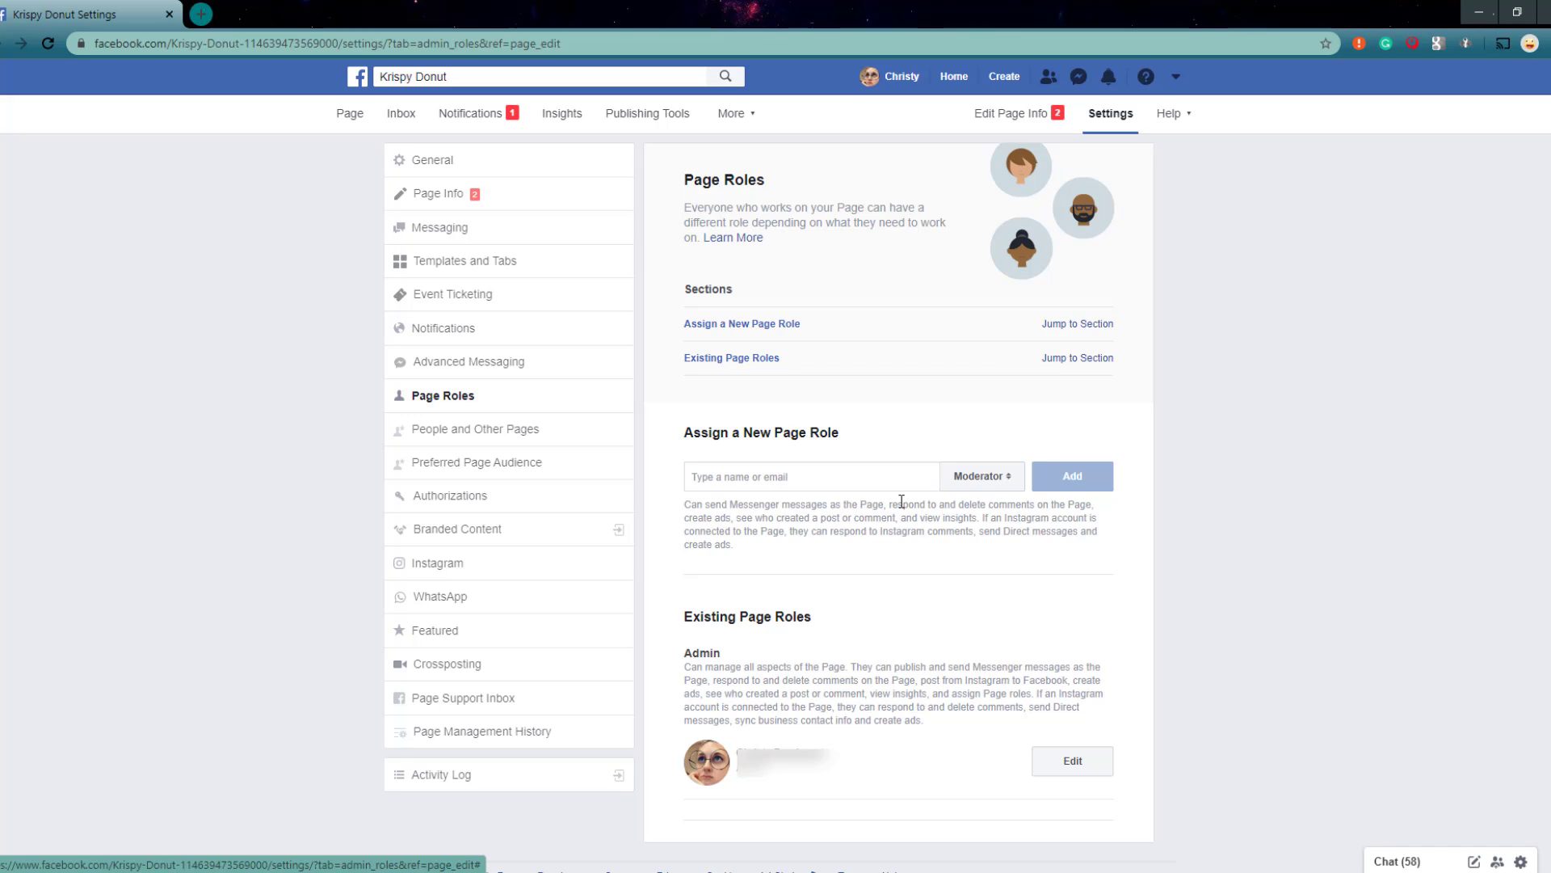
click(983, 477)
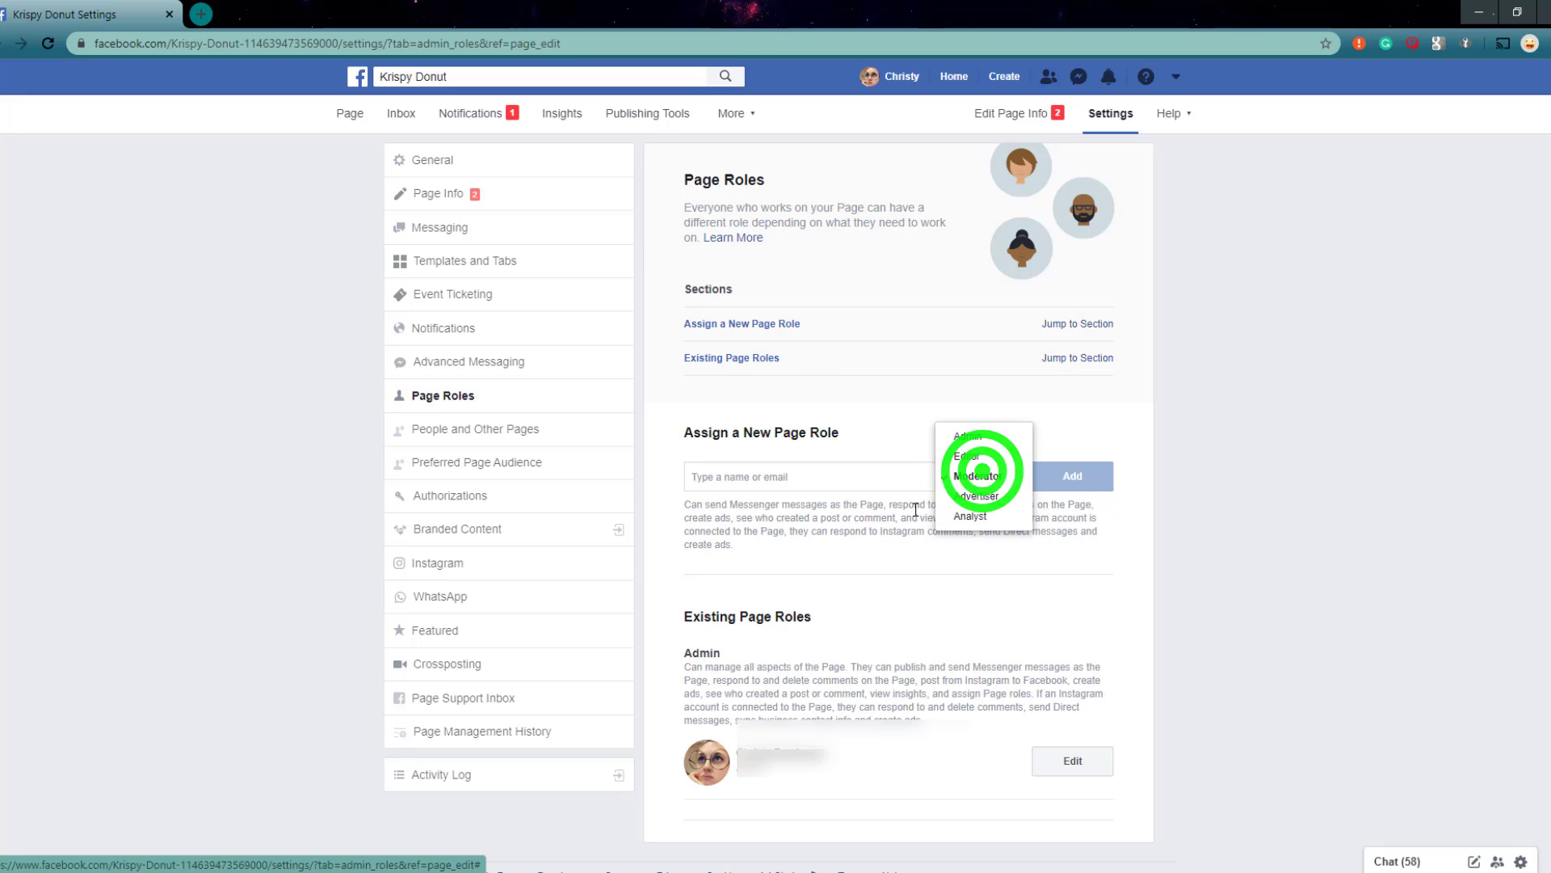
click(999, 496)
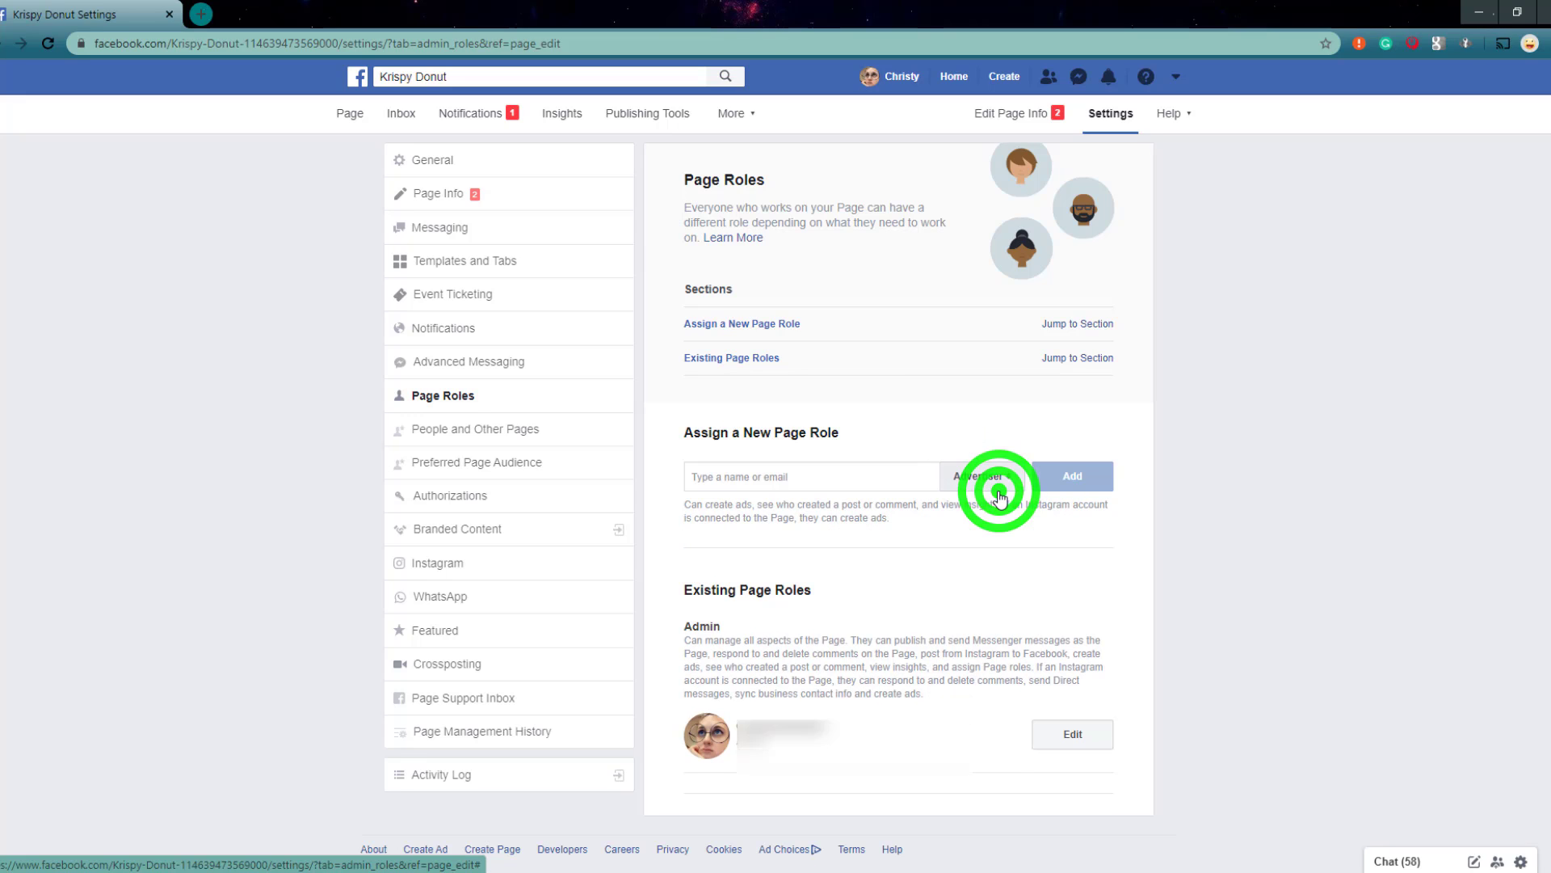
click(982, 478)
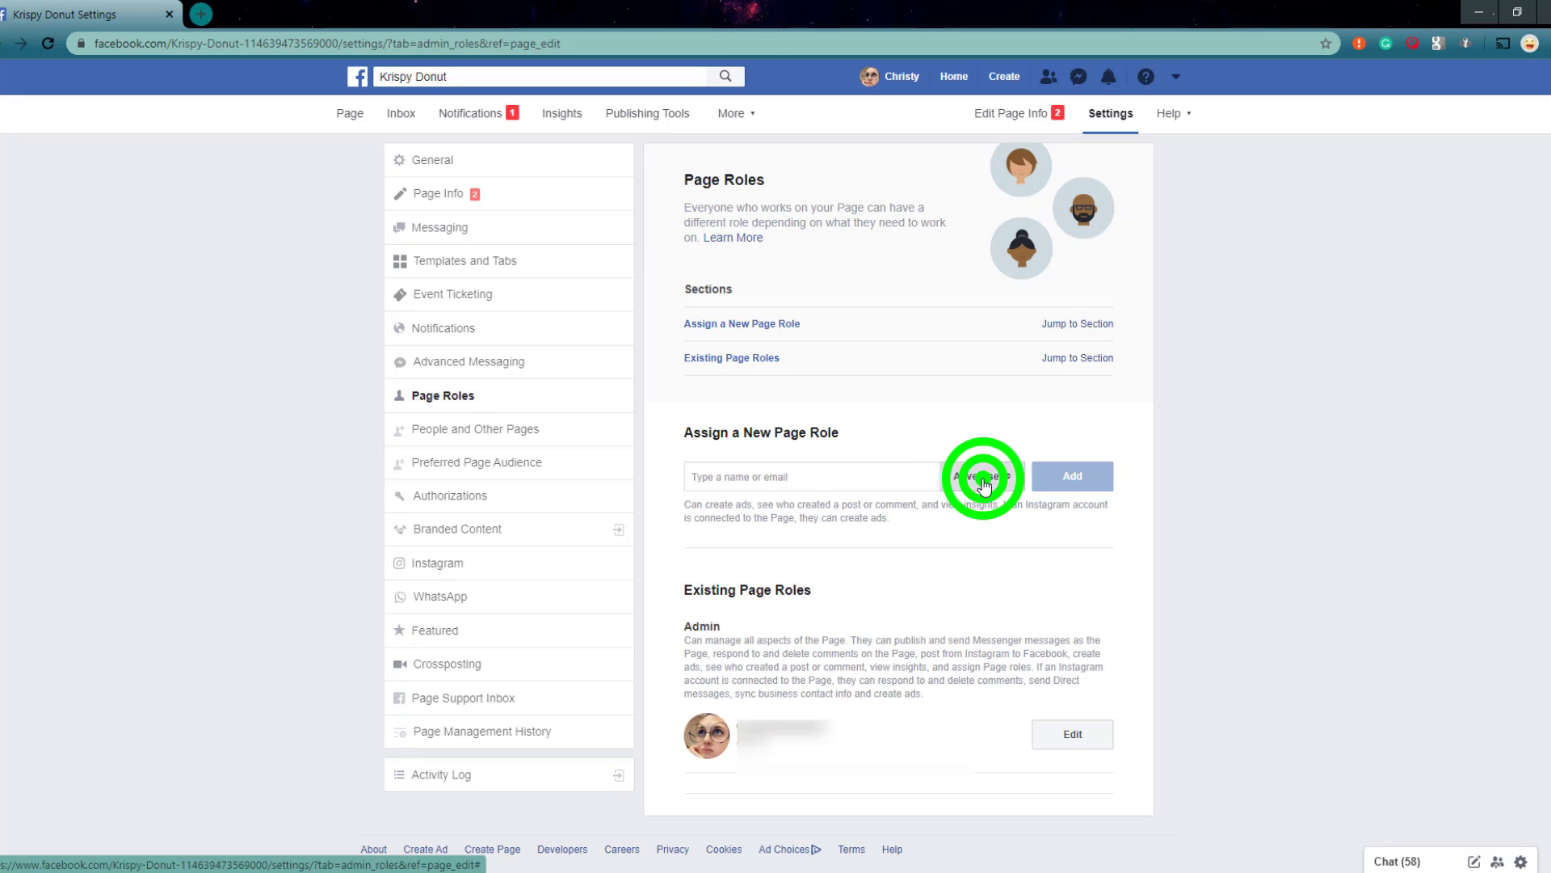
click(976, 503)
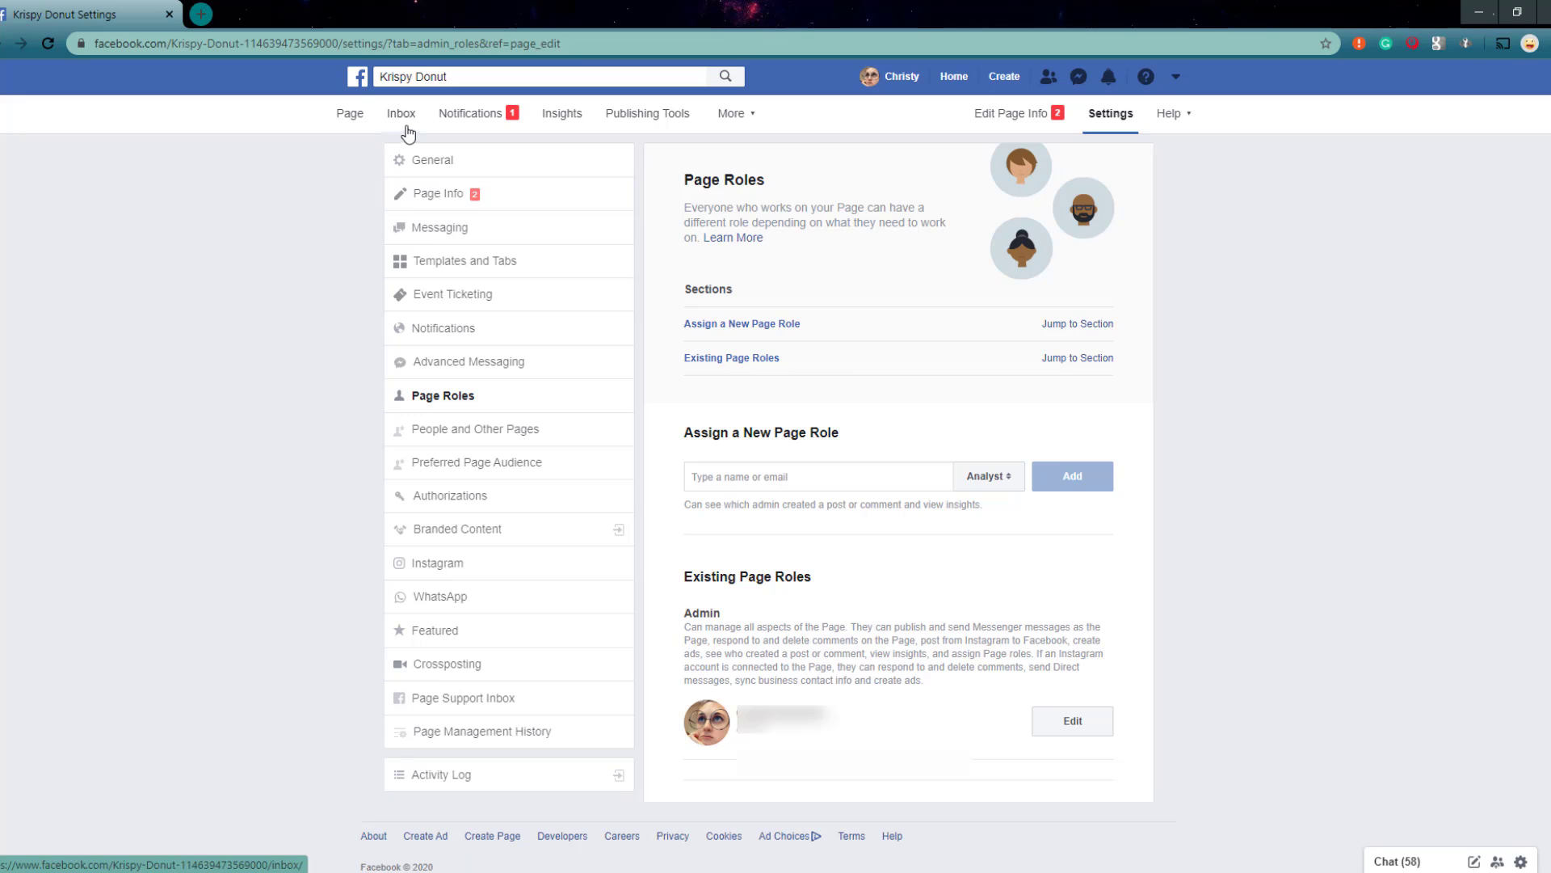
Step: Return to the Krispy Donut page's home and look over its events and posts sections
click(348, 120)
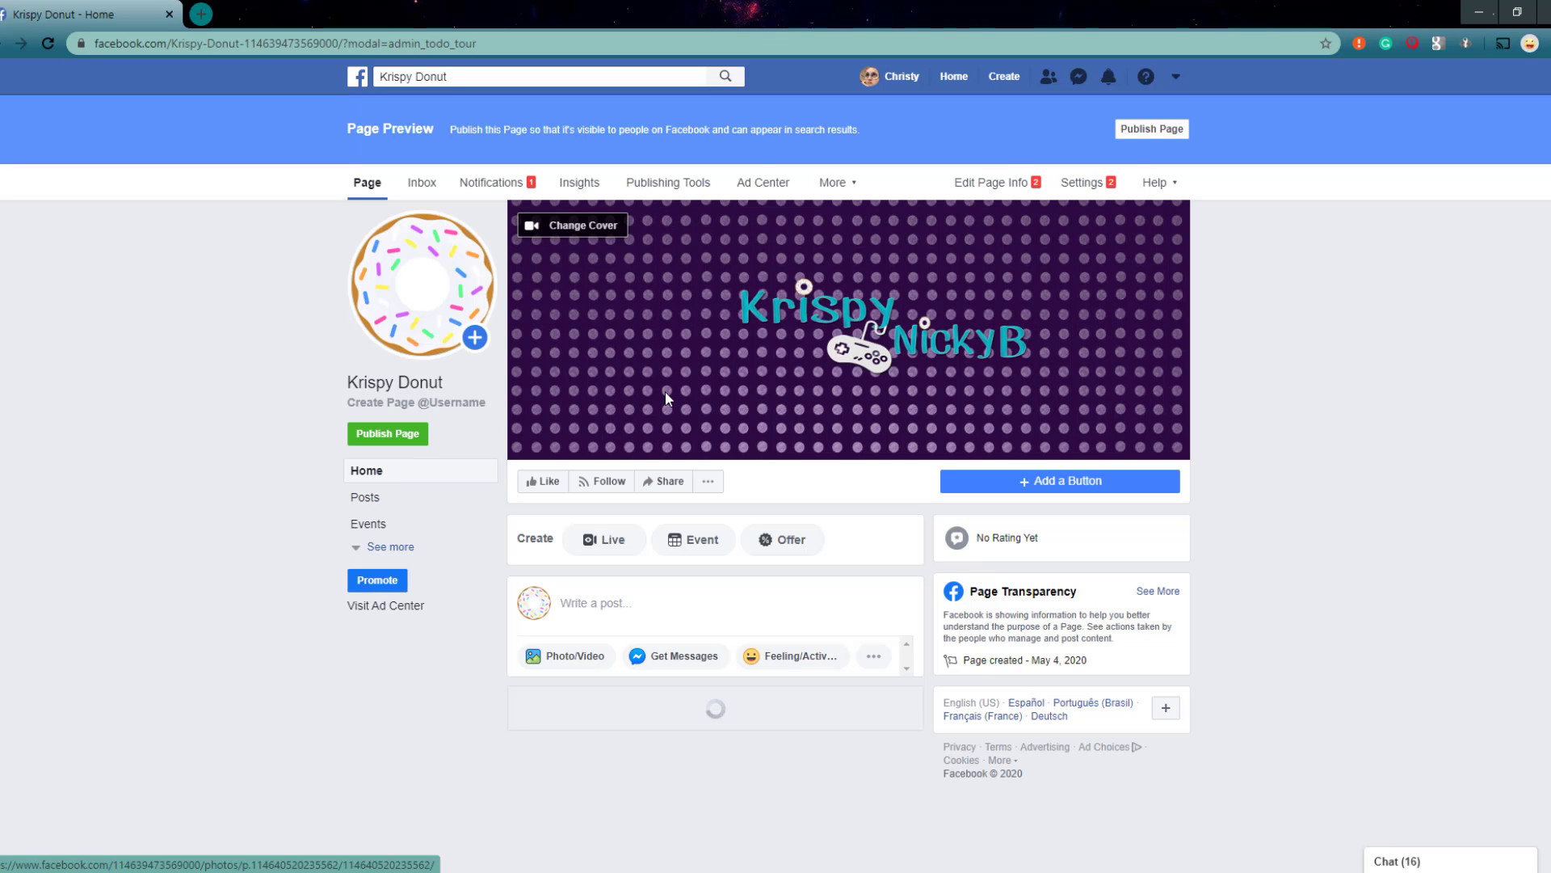
scroll(666, 397, down, 1)
scroll(665, 392, down, 1)
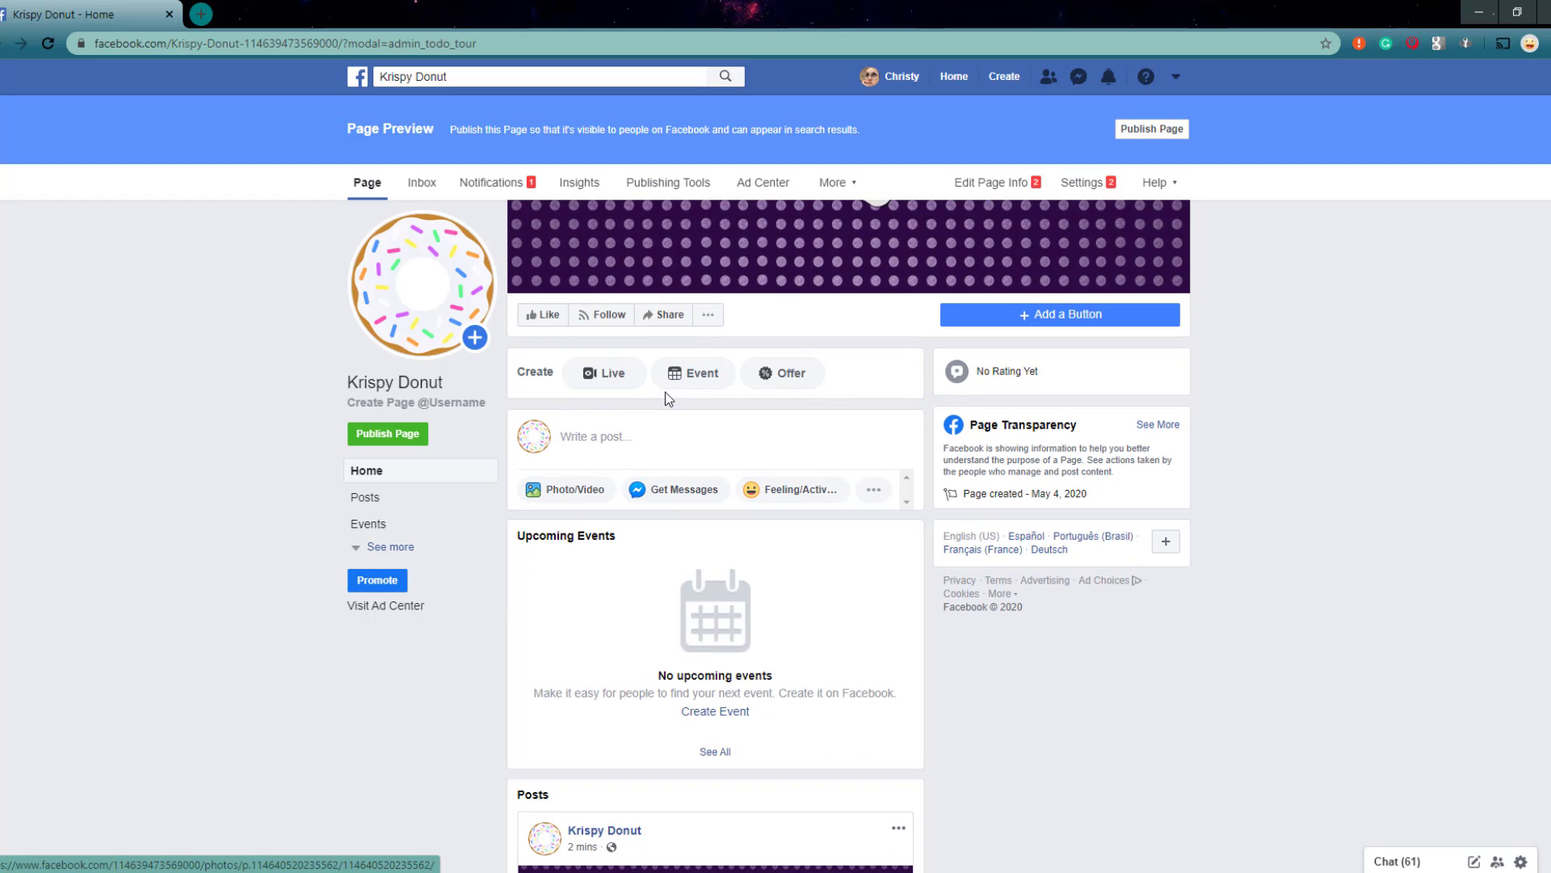